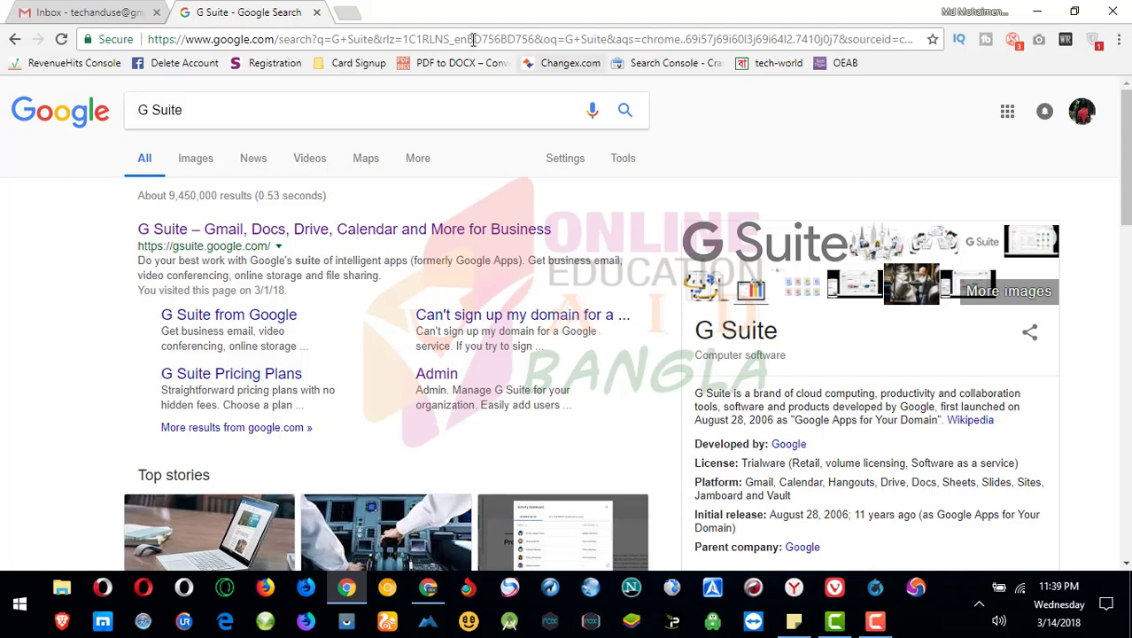
- Load the Namecheap login page (namecheap.com/myaccount/login.aspx) in a new tab
{"action": "left_click", "coordinate": [347, 13]}
{"action": "type", "text": "name"}
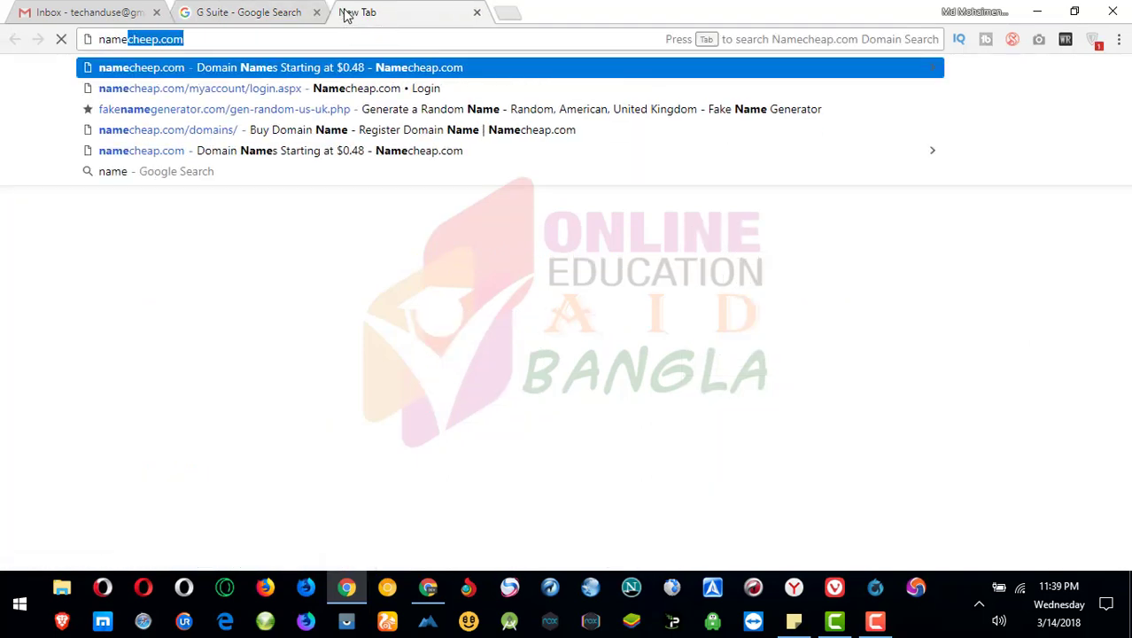
{"action": "key", "text": "Down"}
{"action": "key", "text": "Return"}
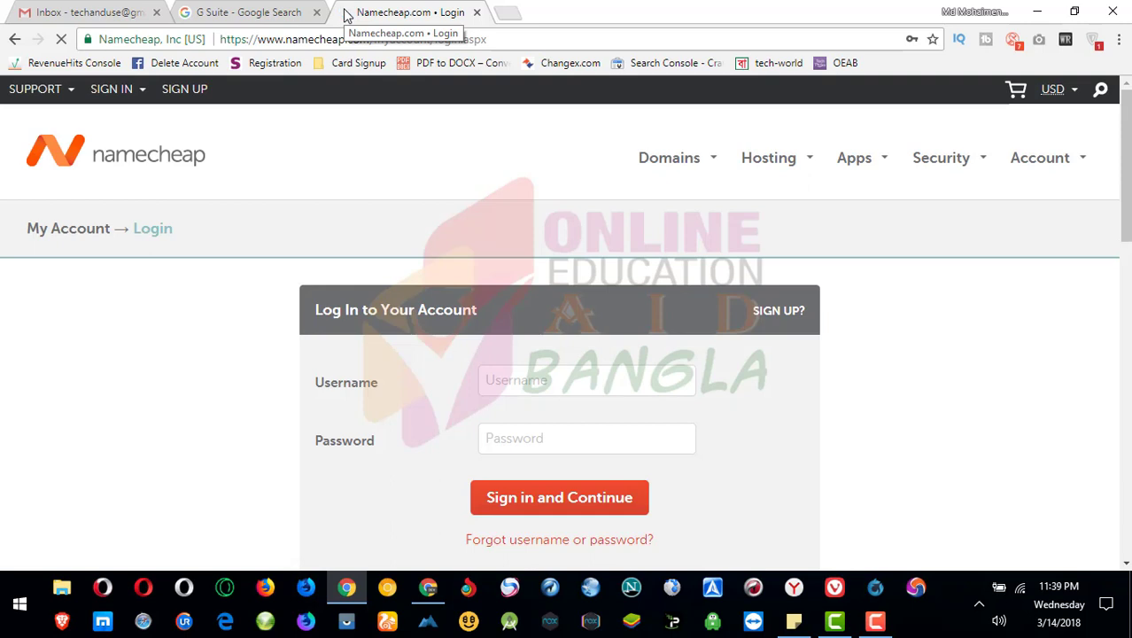
- Fill in the saved Namecheap username and password and sign in
{"action": "left_click", "coordinate": [525, 387]}
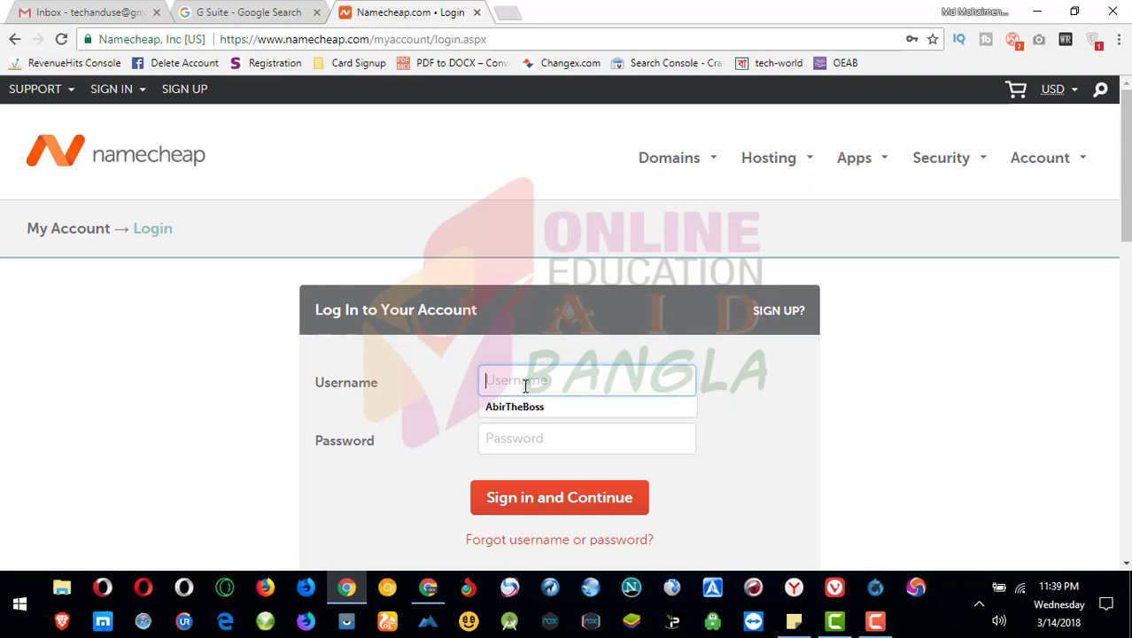
{"action": "left_click", "coordinate": [520, 408]}
{"action": "left_click", "coordinate": [518, 437]}
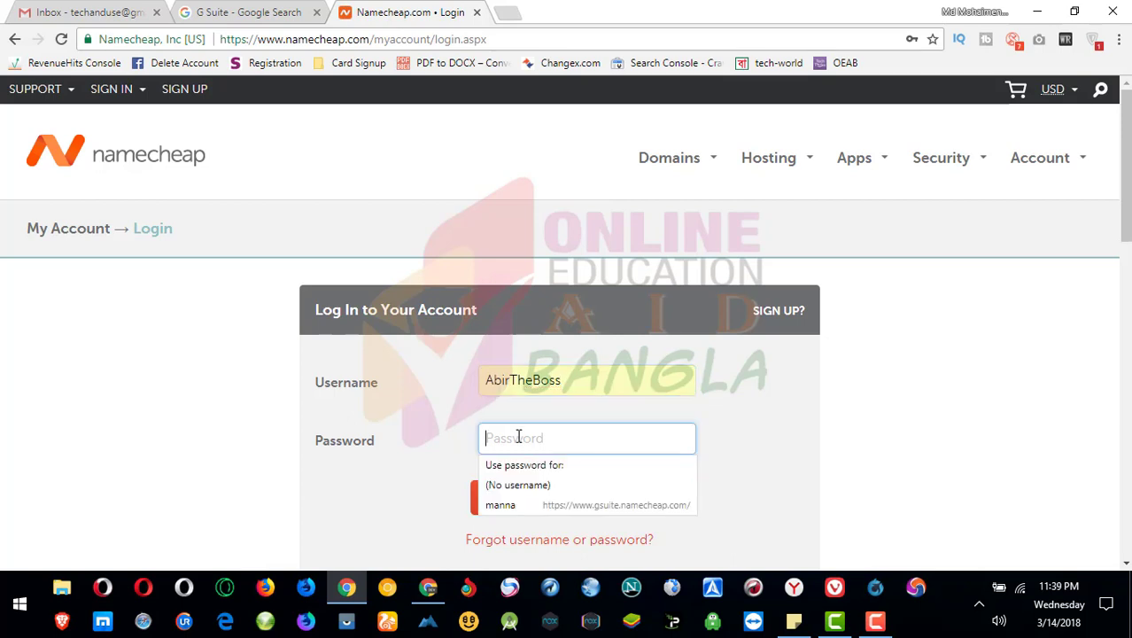
{"action": "left_click", "coordinate": [517, 484]}
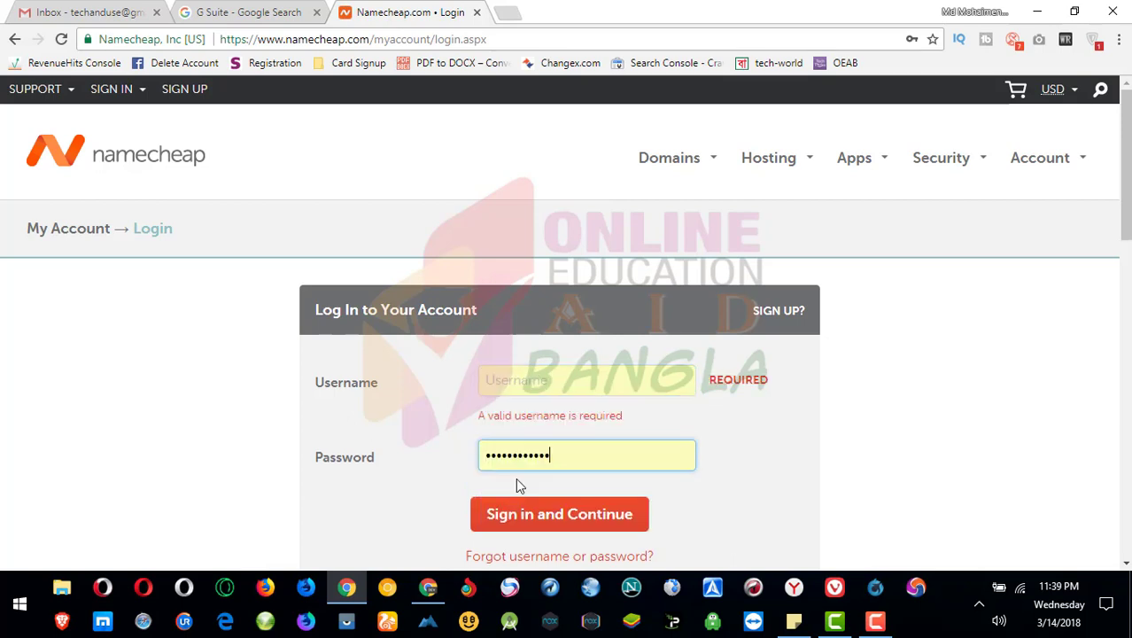
{"action": "left_click", "coordinate": [549, 381]}
{"action": "left_click", "coordinate": [531, 408]}
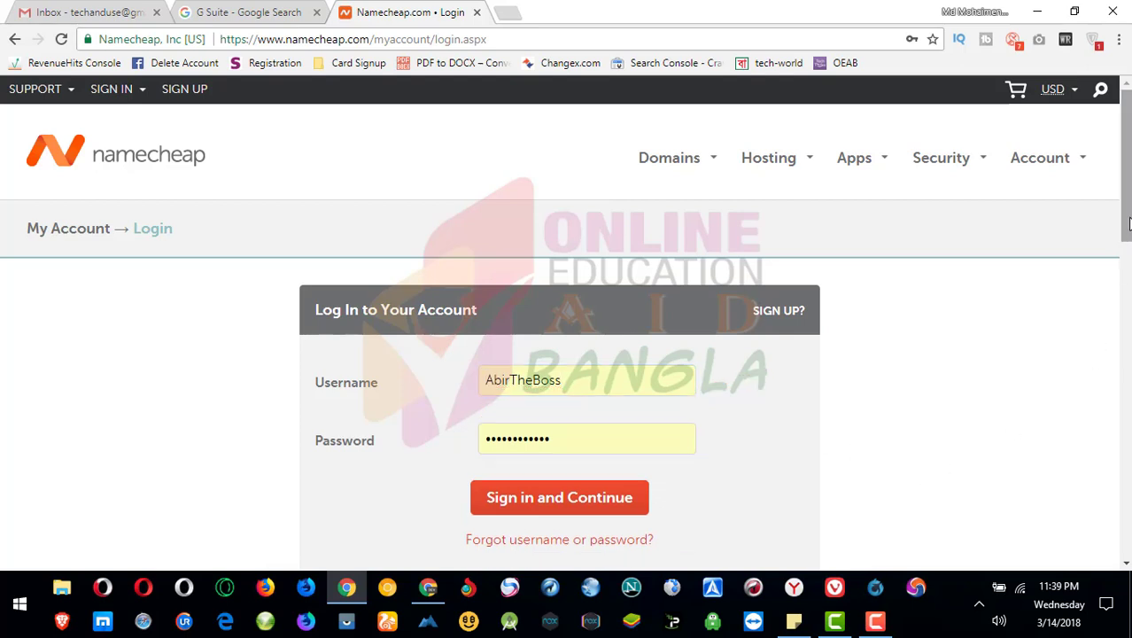
{"action": "left_click_drag", "start_coordinate": [1128, 229], "coordinate": [1128, 261]}
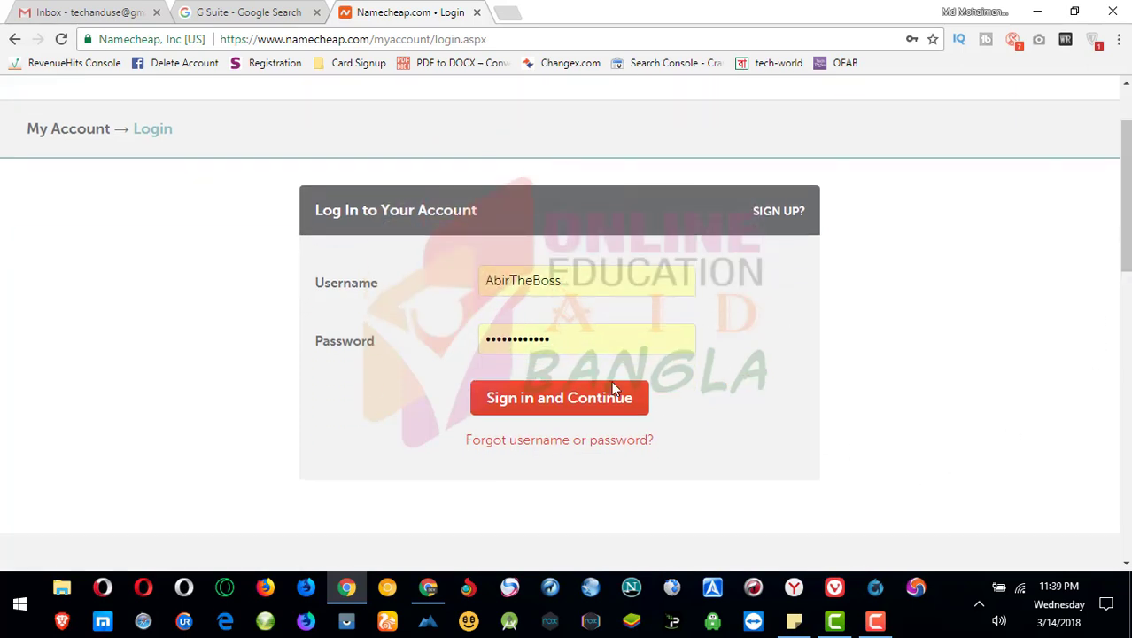
{"action": "left_click", "coordinate": [543, 412]}
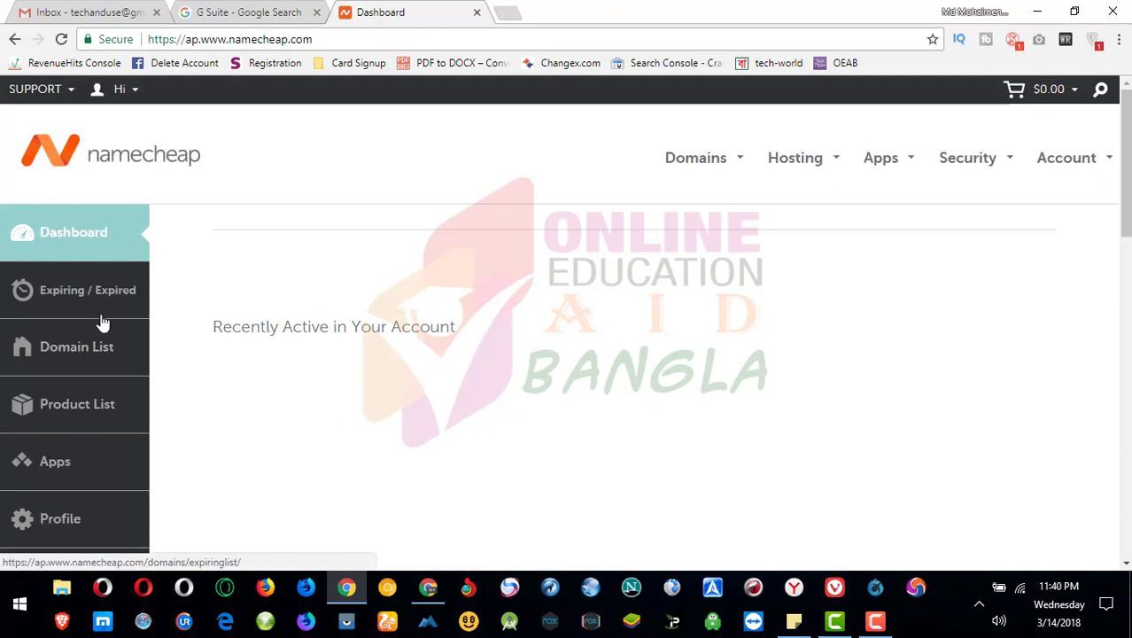
- Go to Namecheap's Apps dashboard, where G Suite is listed
{"action": "left_click", "coordinate": [50, 469]}
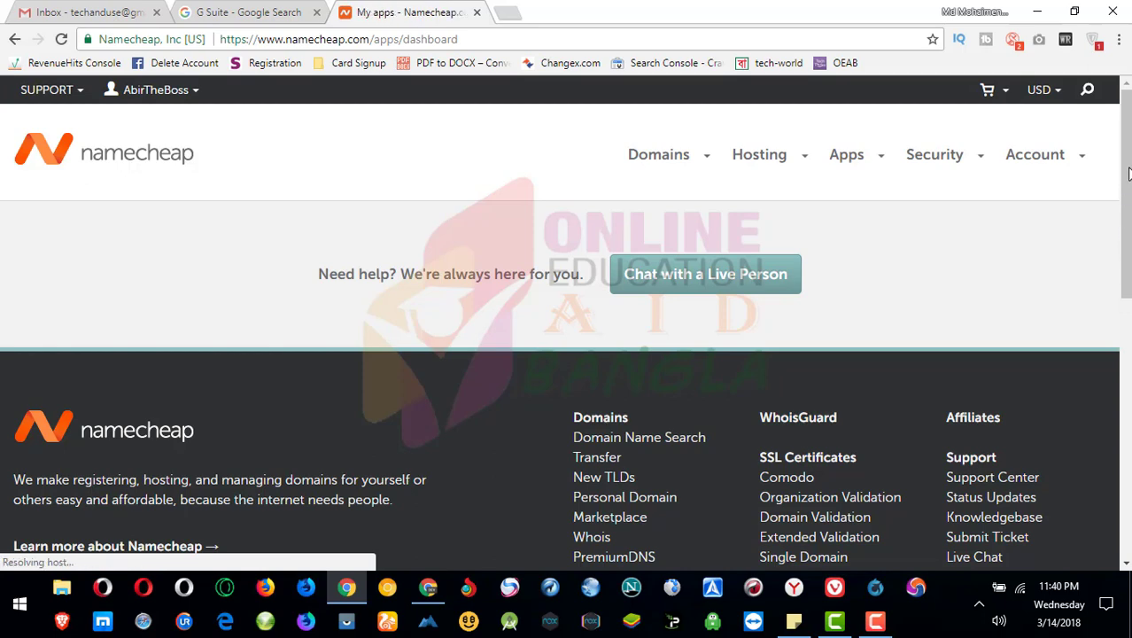
{"action": "scroll", "coordinate": [1129, 162], "scroll_direction": "up", "scroll_amount": 5}
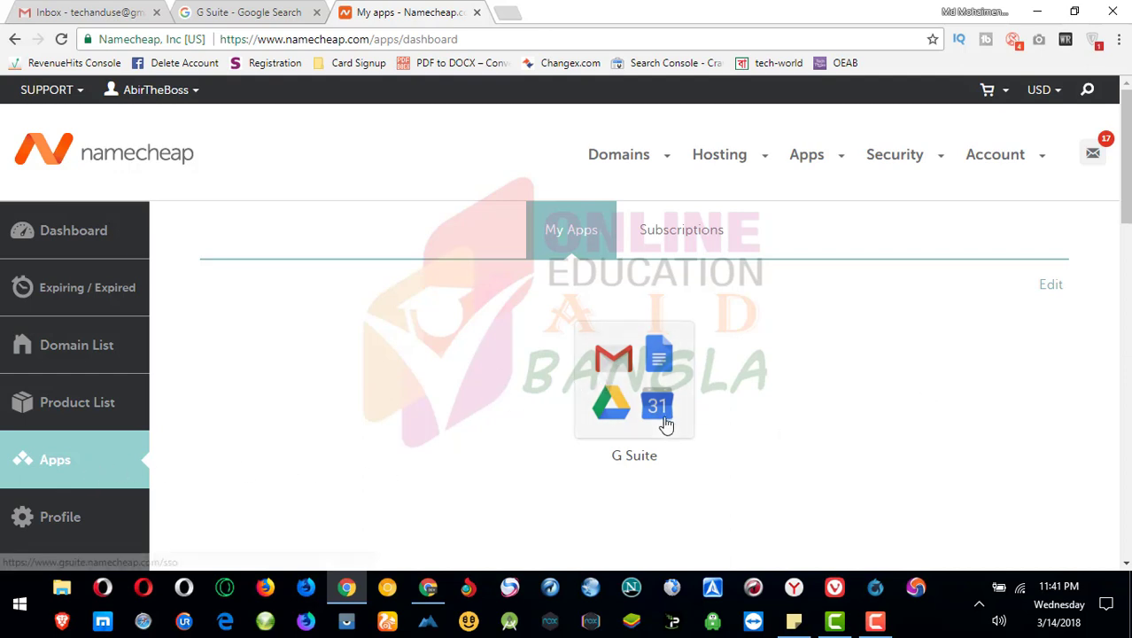
- On the Subscriptions tab, highlight amar.host, the $5.00 price and the 10 Apr 2018 expiry
{"action": "left_click", "coordinate": [670, 251]}
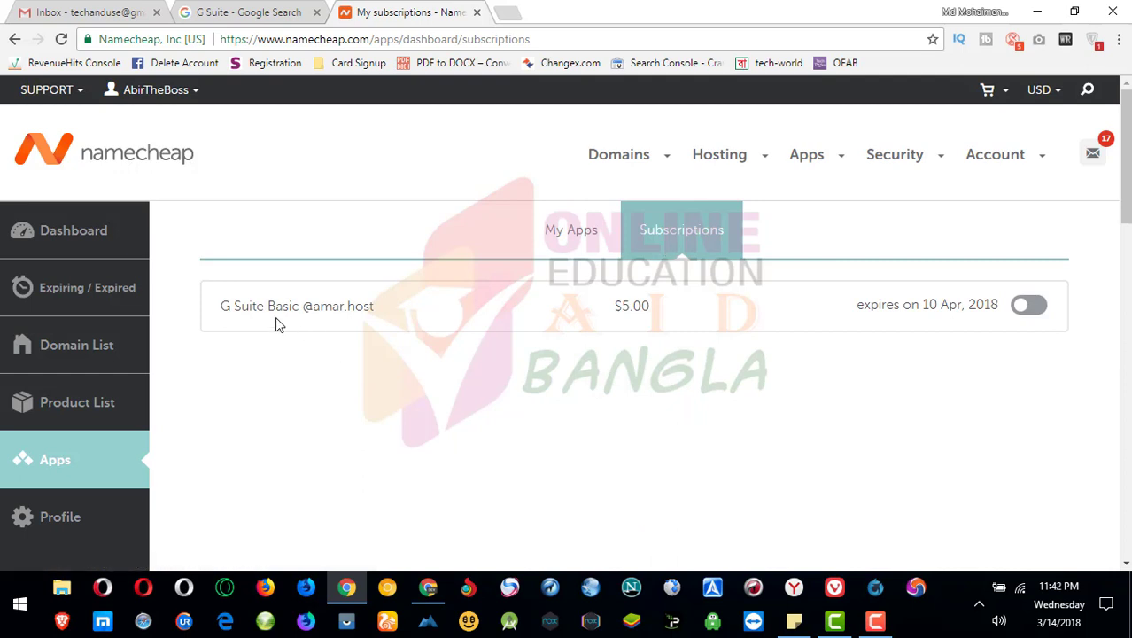
{"action": "left_click_drag", "start_coordinate": [379, 317], "coordinate": [308, 335]}
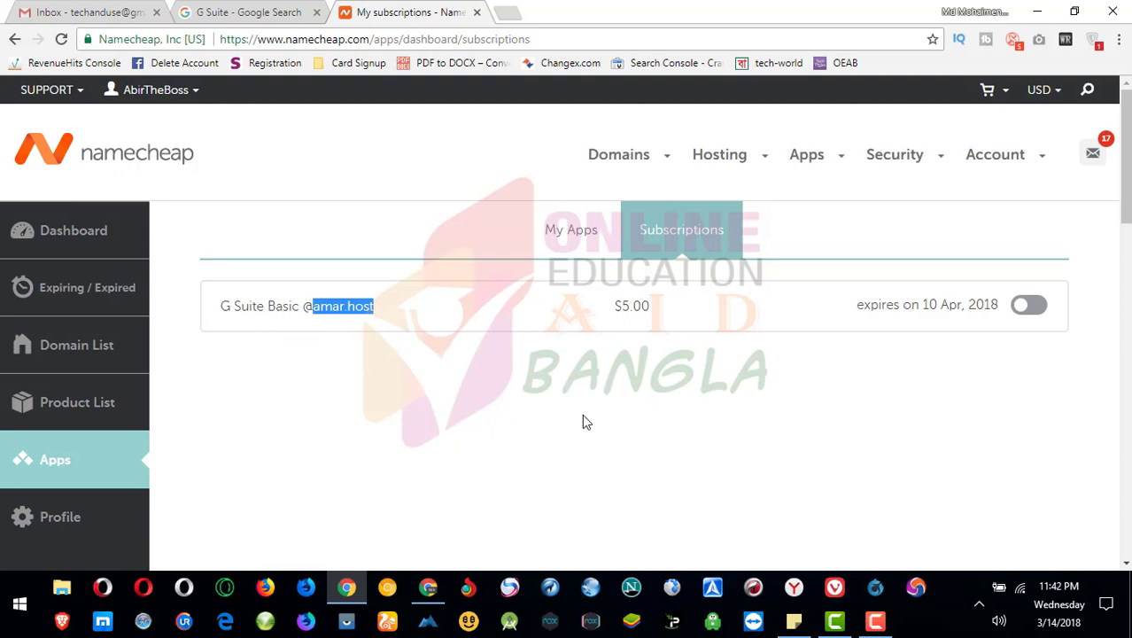
{"action": "left_click", "coordinate": [620, 363]}
{"action": "left_click_drag", "start_coordinate": [649, 306], "coordinate": [621, 310]}
{"action": "left_click", "coordinate": [895, 457]}
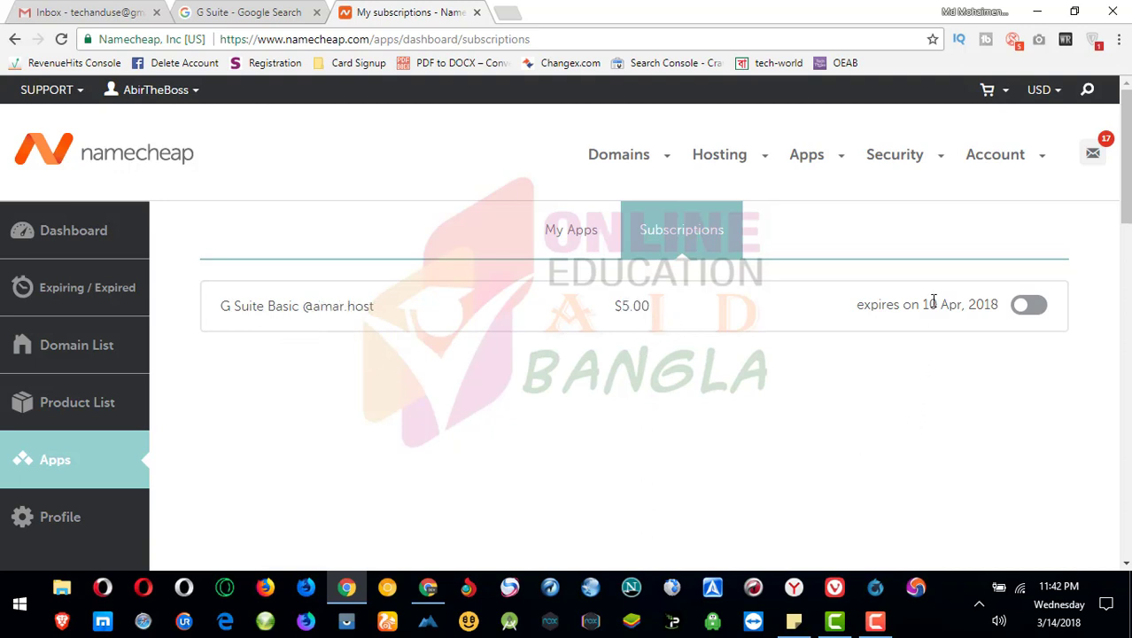
{"action": "left_click_drag", "start_coordinate": [924, 305], "coordinate": [964, 308]}
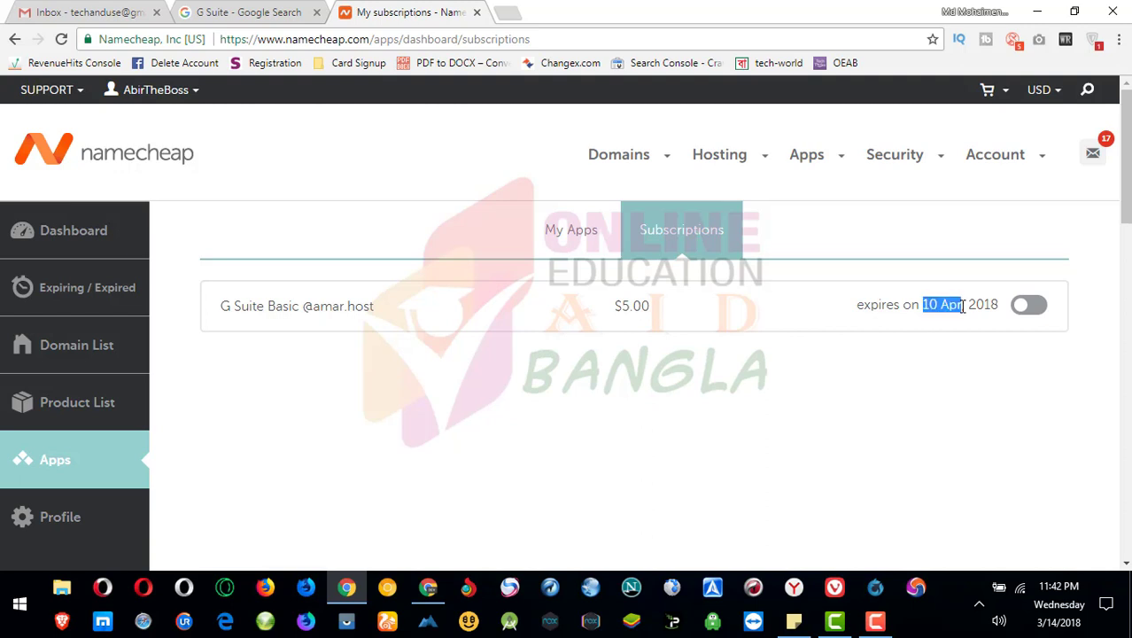
{"action": "left_click", "coordinate": [945, 359]}
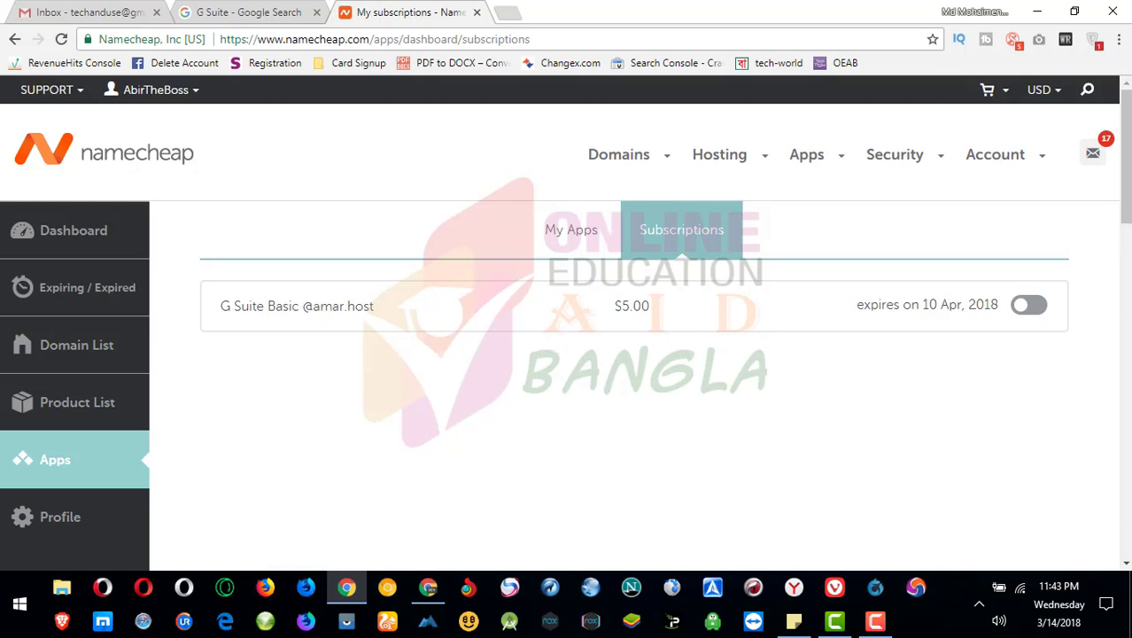
- Highlight the G Suite Basic subscription's name and domain, then return to My Apps
{"action": "scroll", "coordinate": [1046, 196], "scroll_direction": "down", "scroll_amount": 2}
{"action": "scroll", "coordinate": [1046, 197], "scroll_direction": "up", "scroll_amount": 2}
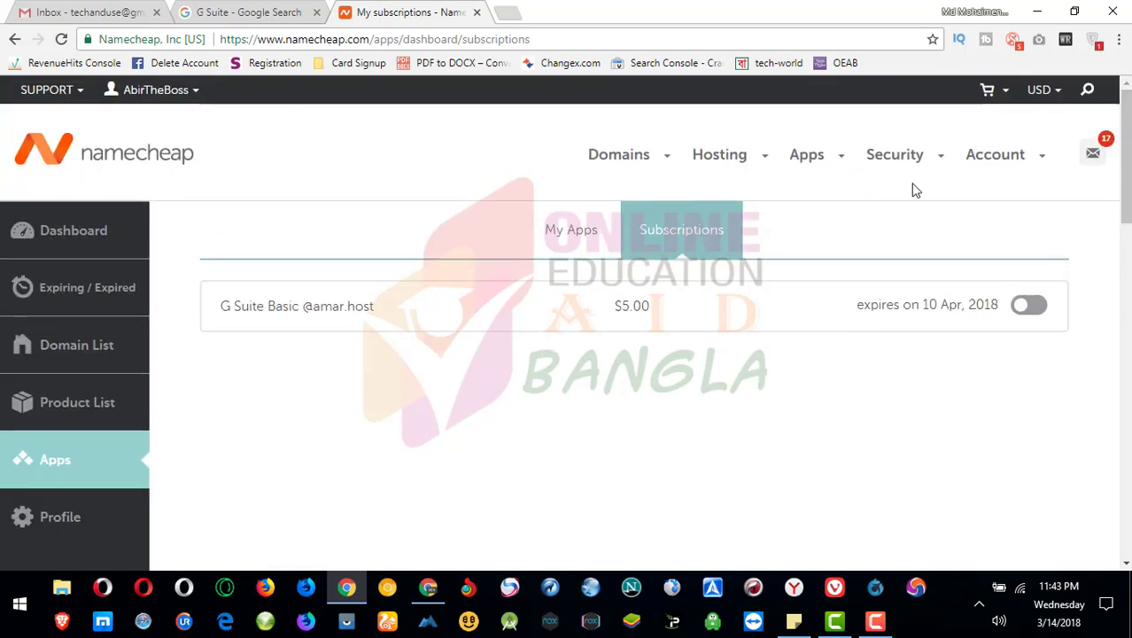
{"action": "mouse_move", "coordinate": [812, 154]}
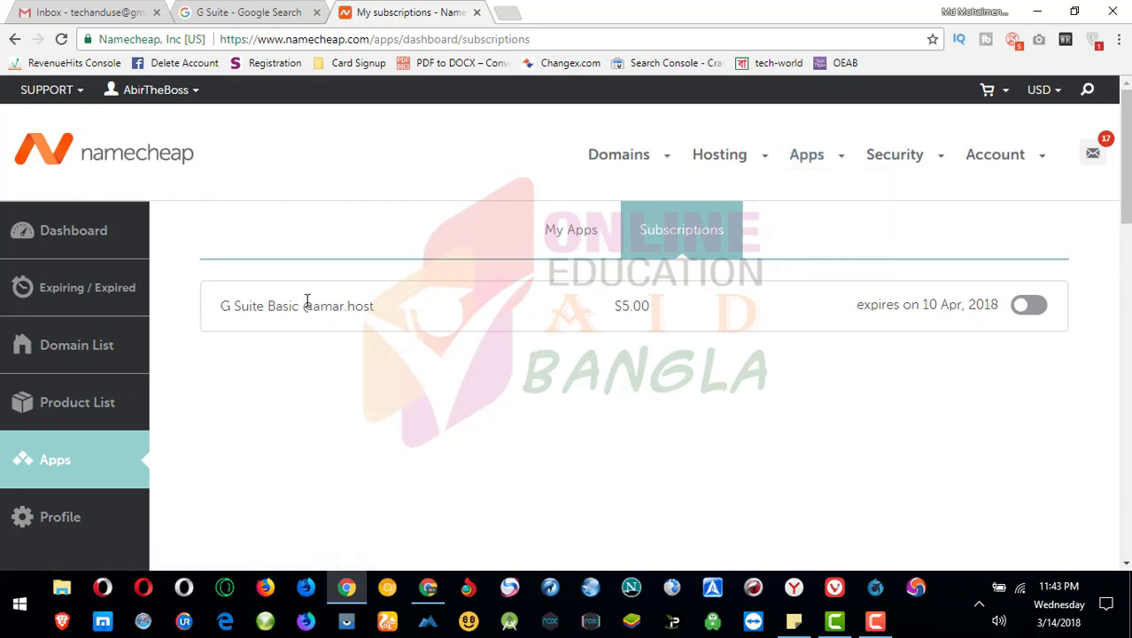
{"action": "left_click_drag", "start_coordinate": [221, 315], "coordinate": [336, 321]}
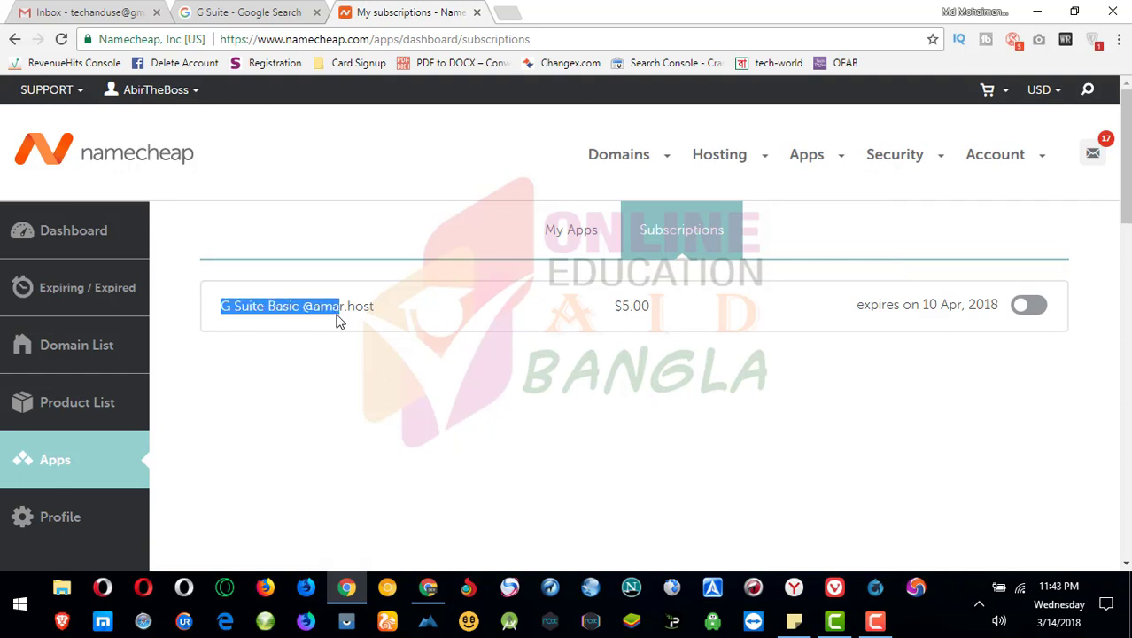
{"action": "left_click", "coordinate": [346, 372]}
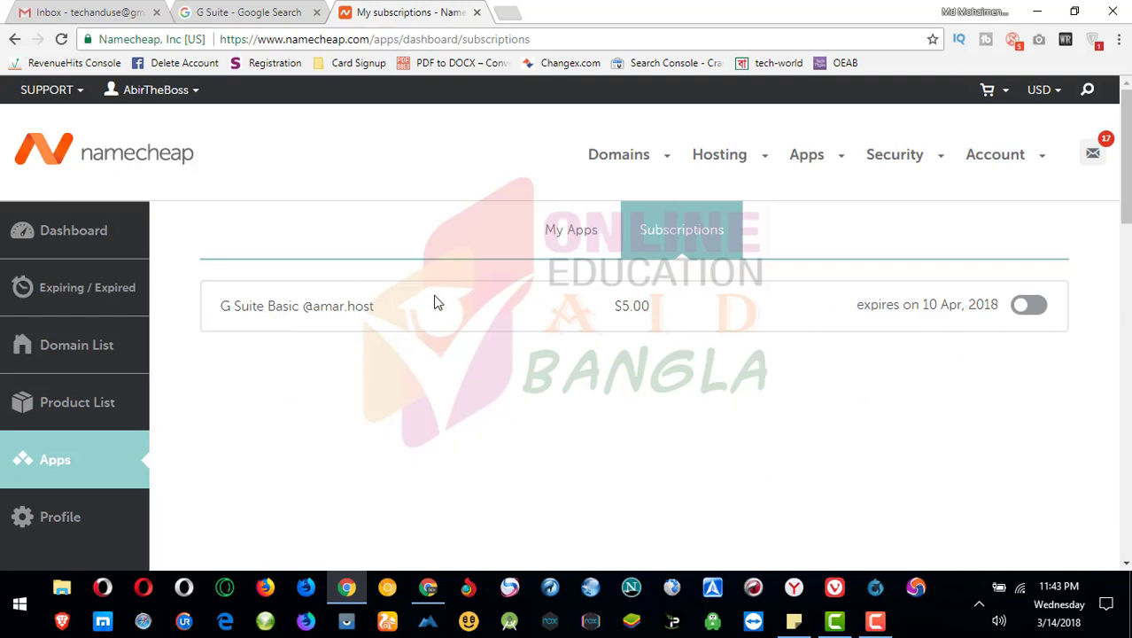
{"action": "left_click_drag", "start_coordinate": [386, 306], "coordinate": [319, 306]}
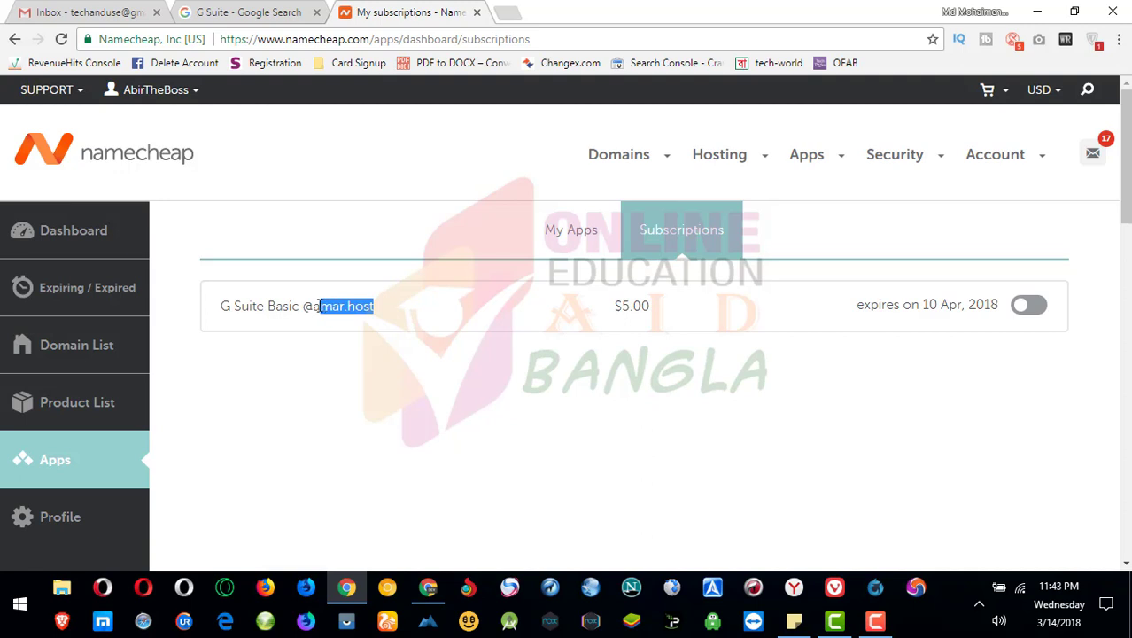
{"action": "left_click", "coordinate": [560, 233]}
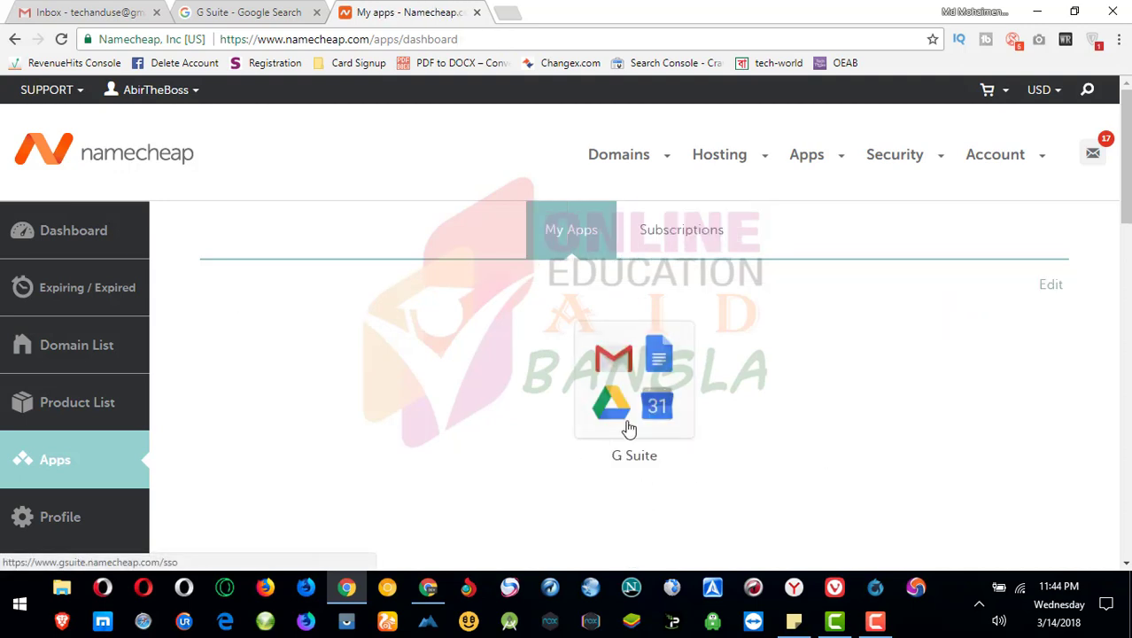
- Open the G Suite subscriptions overview and dismiss the Add New domain dialog
{"action": "left_click", "coordinate": [637, 396]}
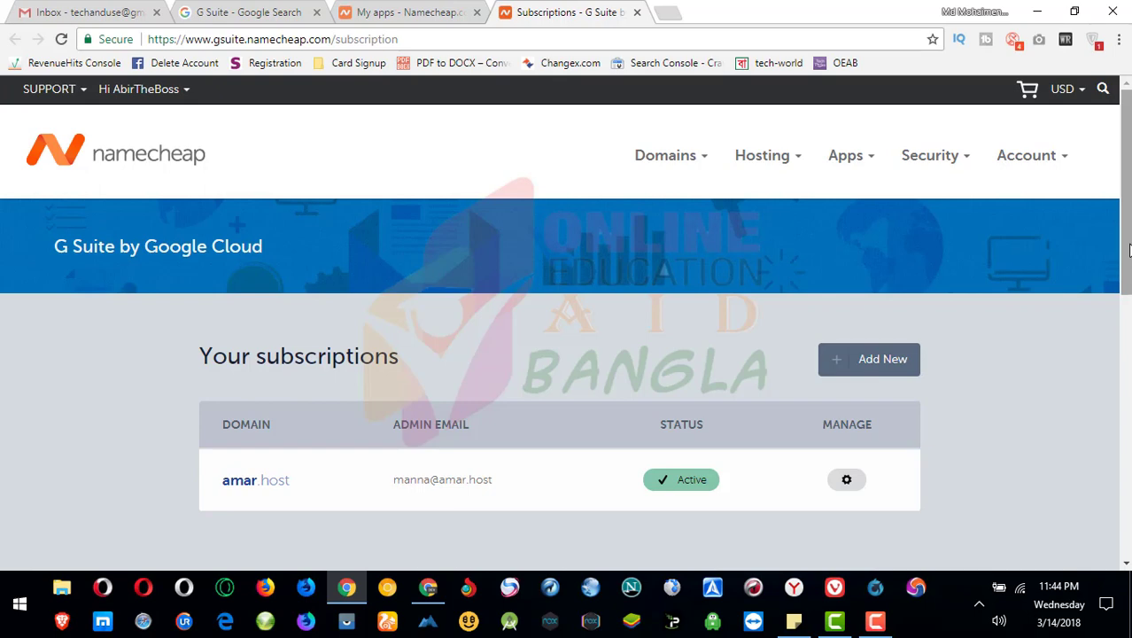
{"action": "left_click_drag", "start_coordinate": [1127, 255], "coordinate": [1127, 301]}
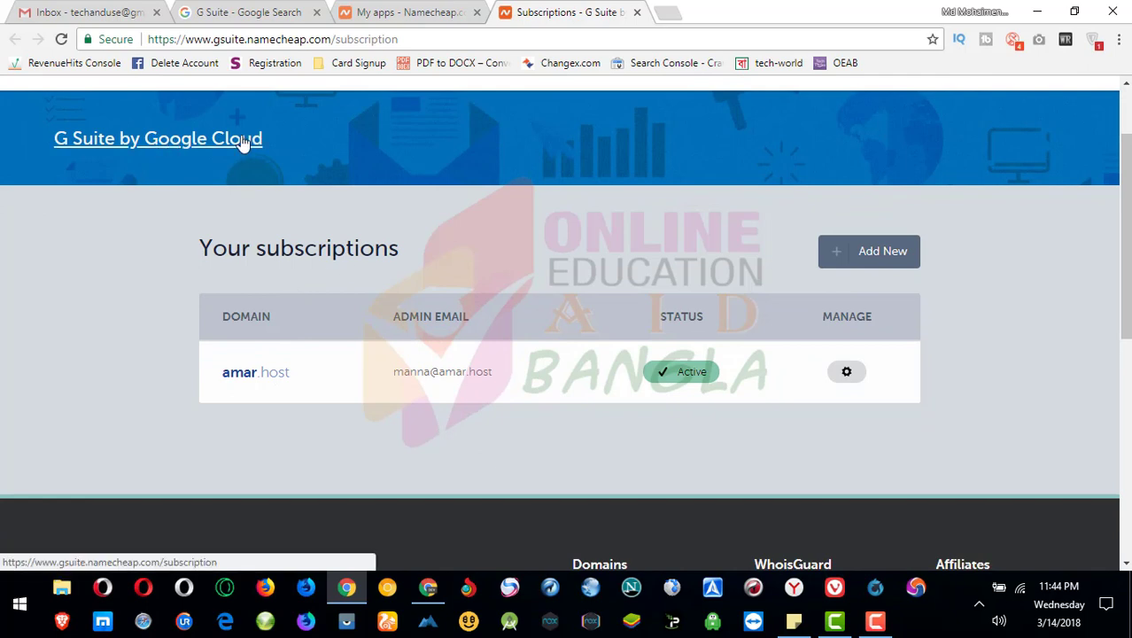
{"action": "left_click", "coordinate": [883, 256]}
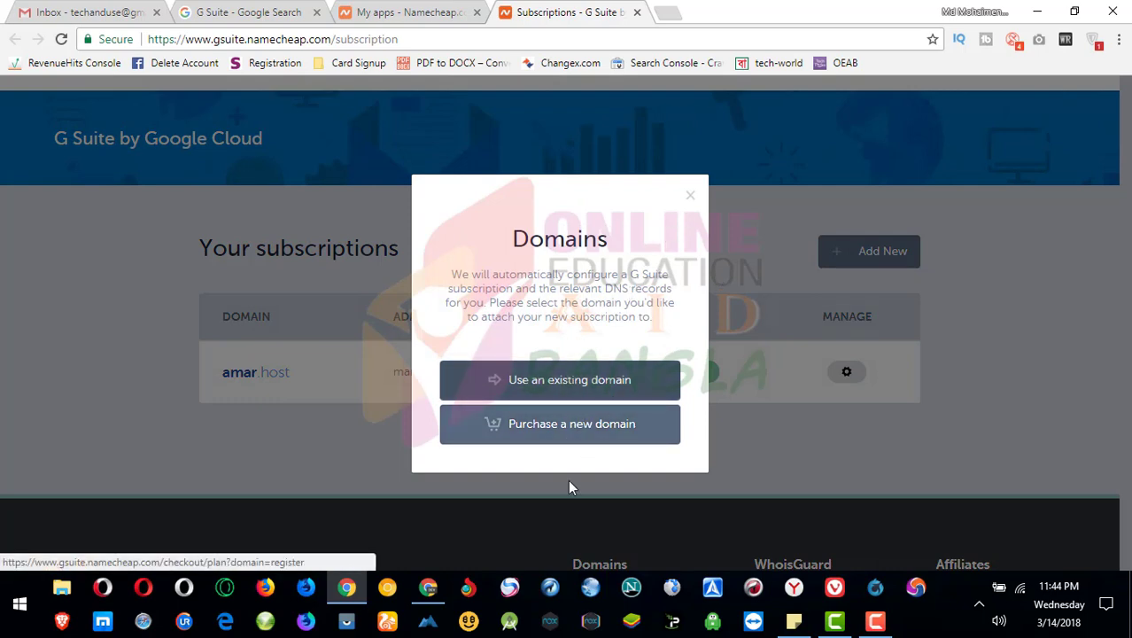
{"action": "left_click", "coordinate": [690, 195]}
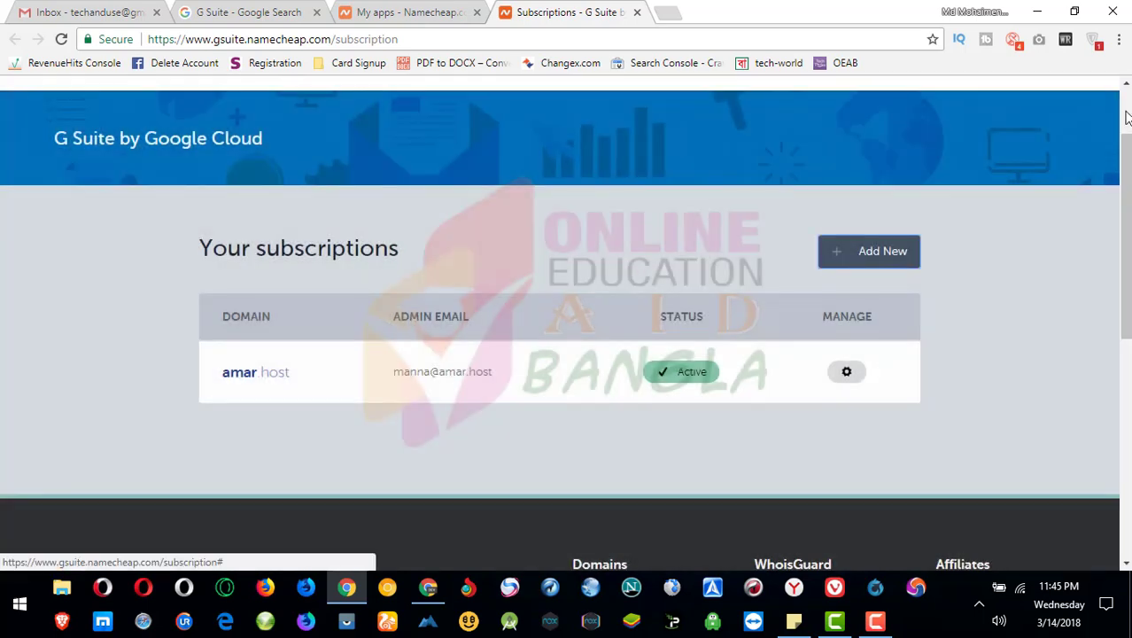
- Highlight the G Suite admin email address and open a new blank browser tab
{"action": "scroll", "coordinate": [648, 195], "scroll_direction": "up", "scroll_amount": 2}
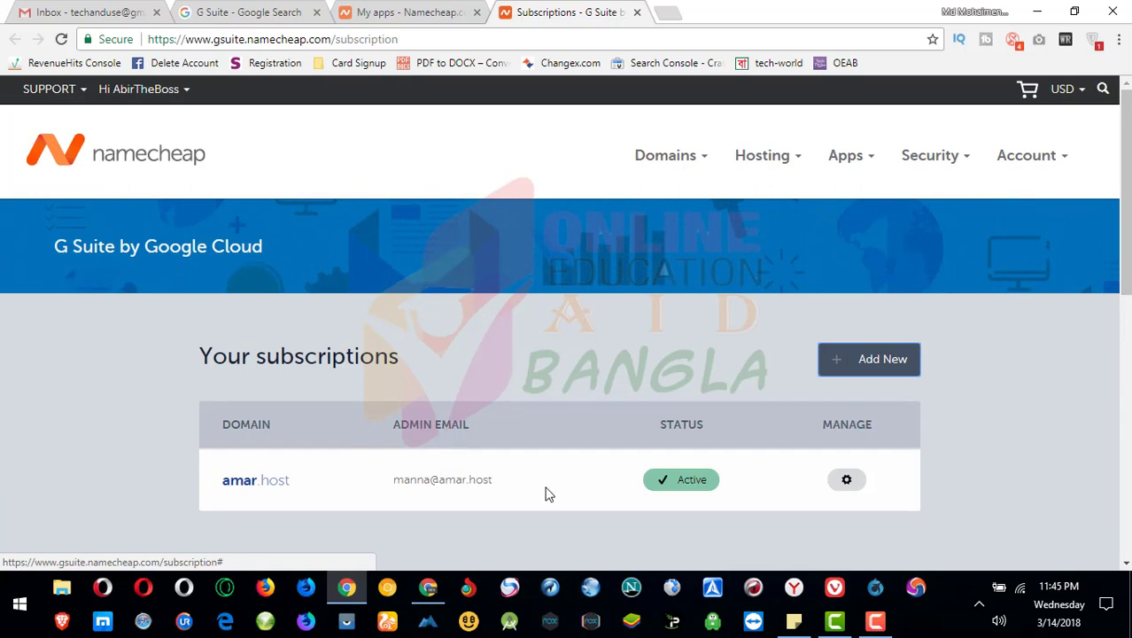
{"action": "left_click_drag", "start_coordinate": [495, 479], "coordinate": [397, 476]}
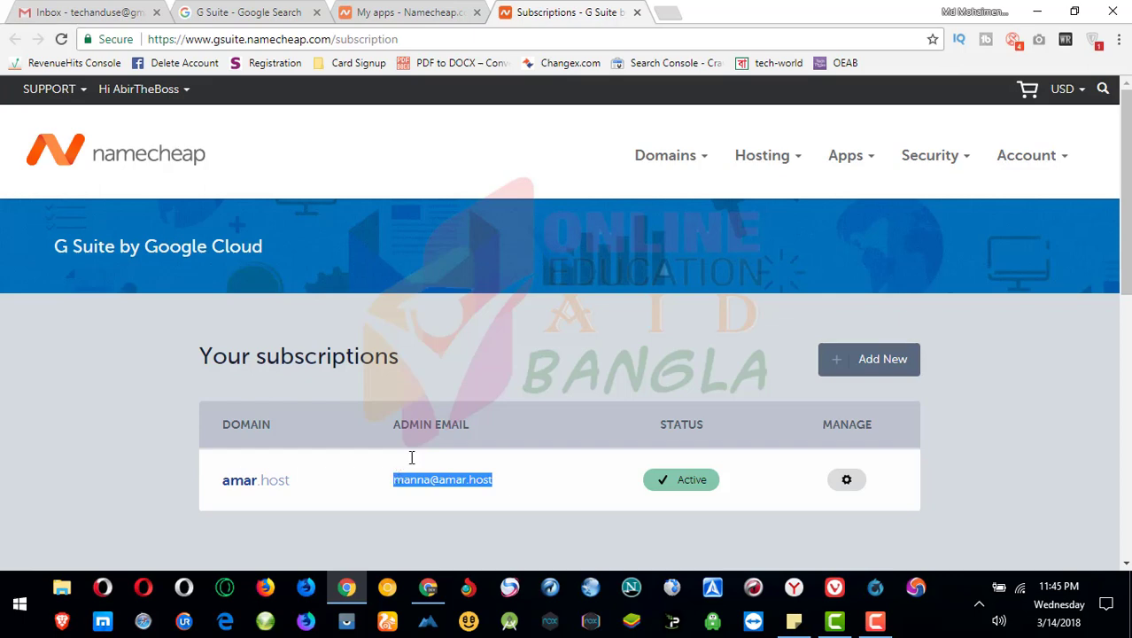
{"action": "left_click", "coordinate": [668, 16]}
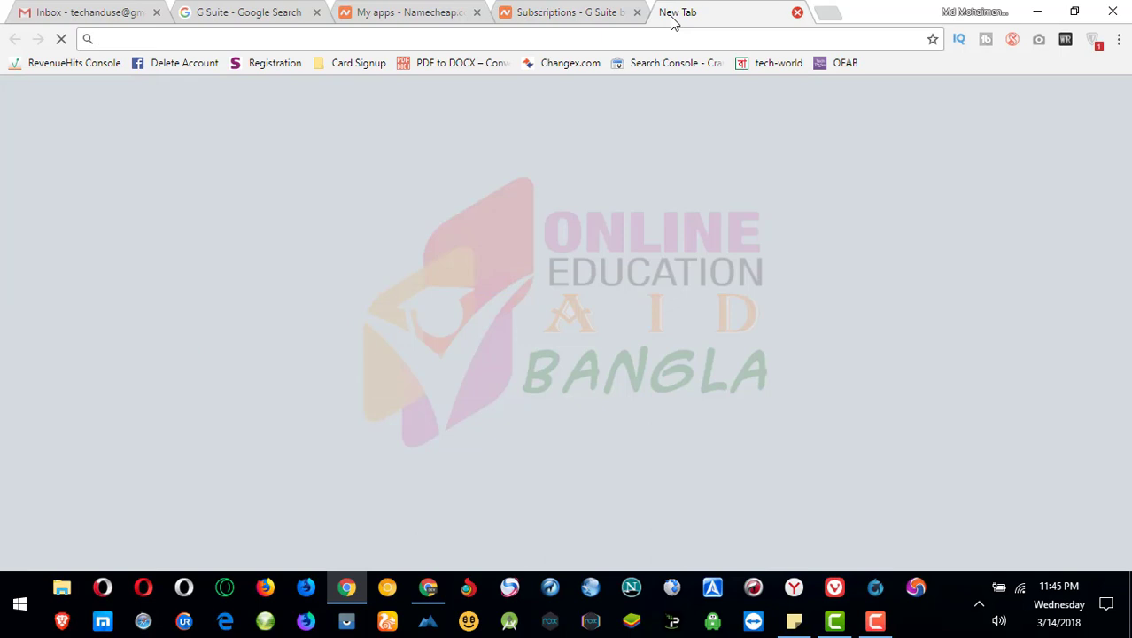
- Load admin.google.com in the new tab
{"action": "type", "text": "admin"}
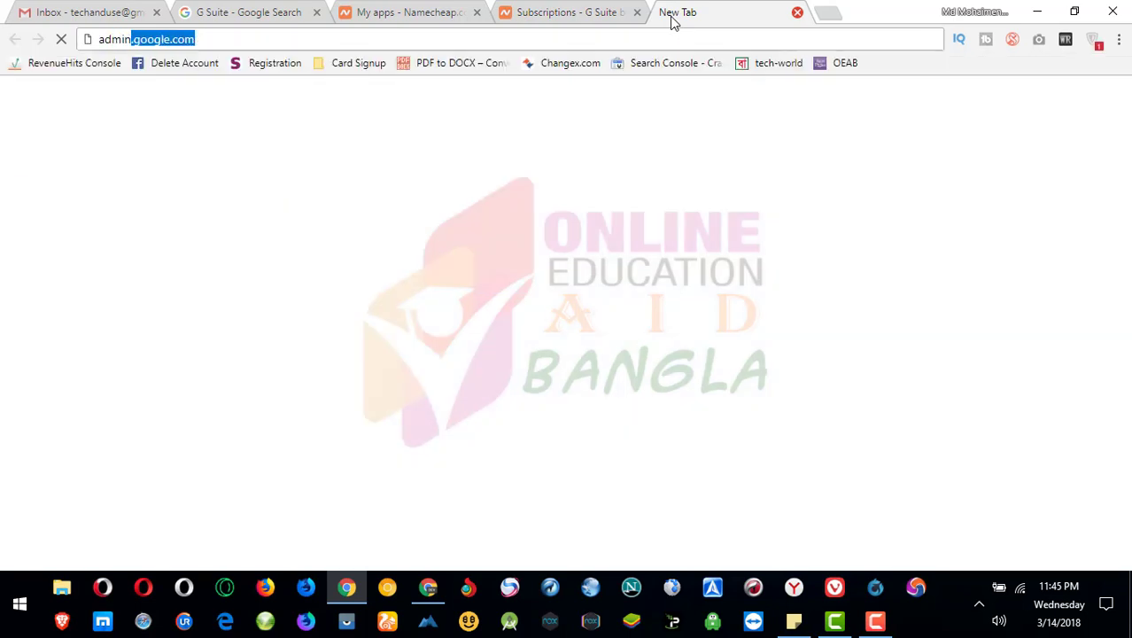
{"action": "key", "text": "Return"}
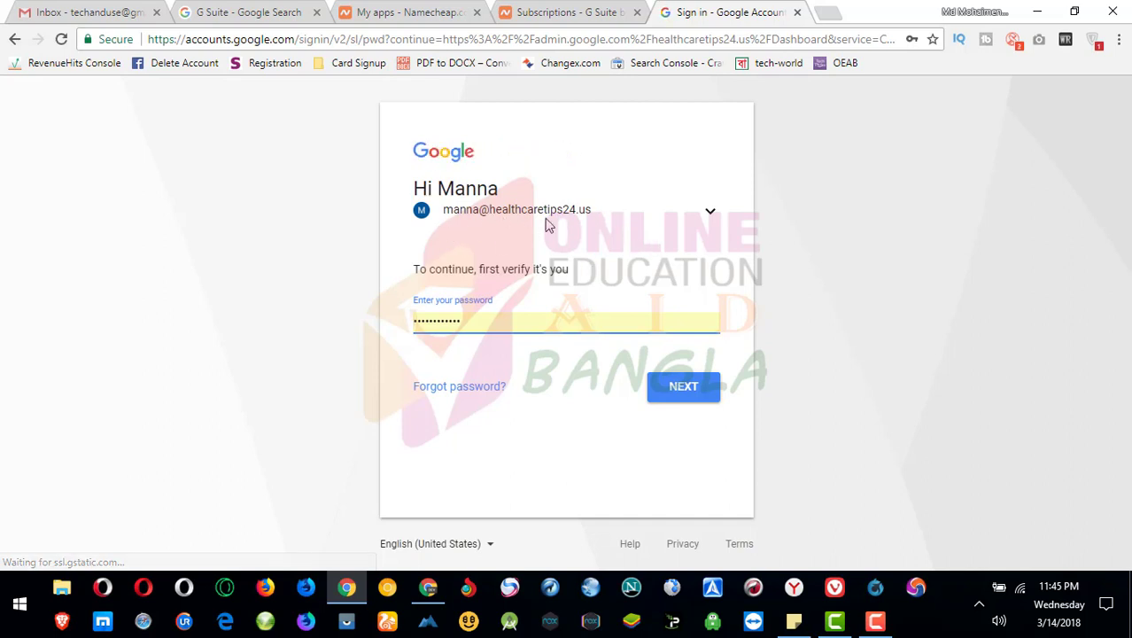
- Leave the password step for the 'Choose an account' list of saved accounts
{"action": "left_click", "coordinate": [709, 218]}
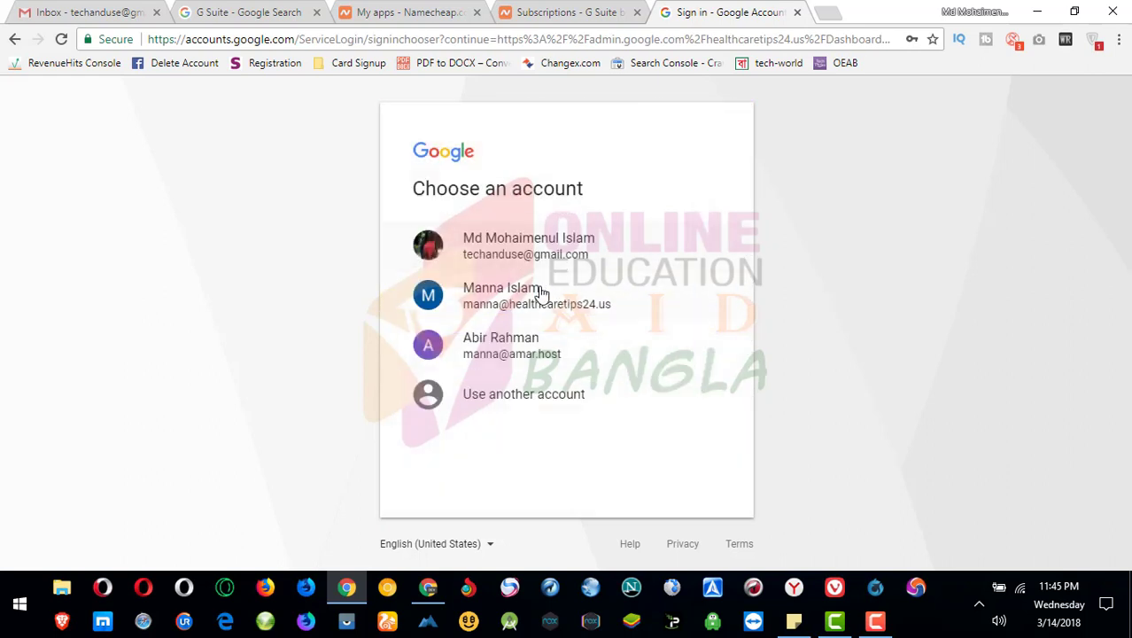
- Pick the amar.host account on both account choosers to reach its password step
{"action": "left_click", "coordinate": [488, 350]}
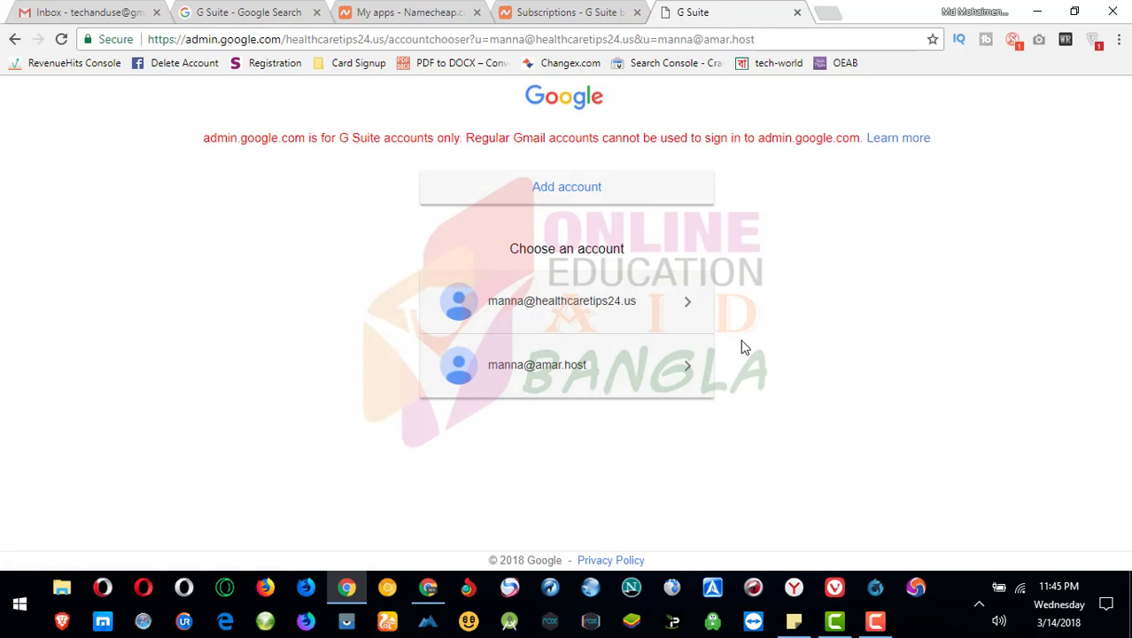
{"action": "left_click", "coordinate": [534, 370]}
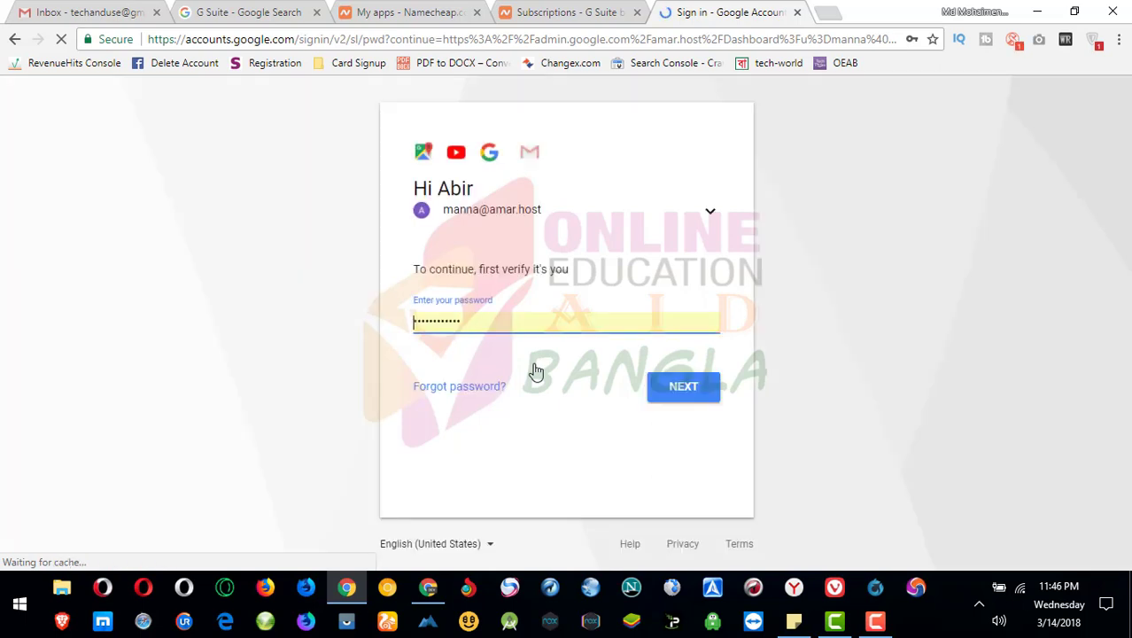
- Submit the autofilled amar.host password to enter the Admin console home
{"action": "left_click", "coordinate": [678, 392]}
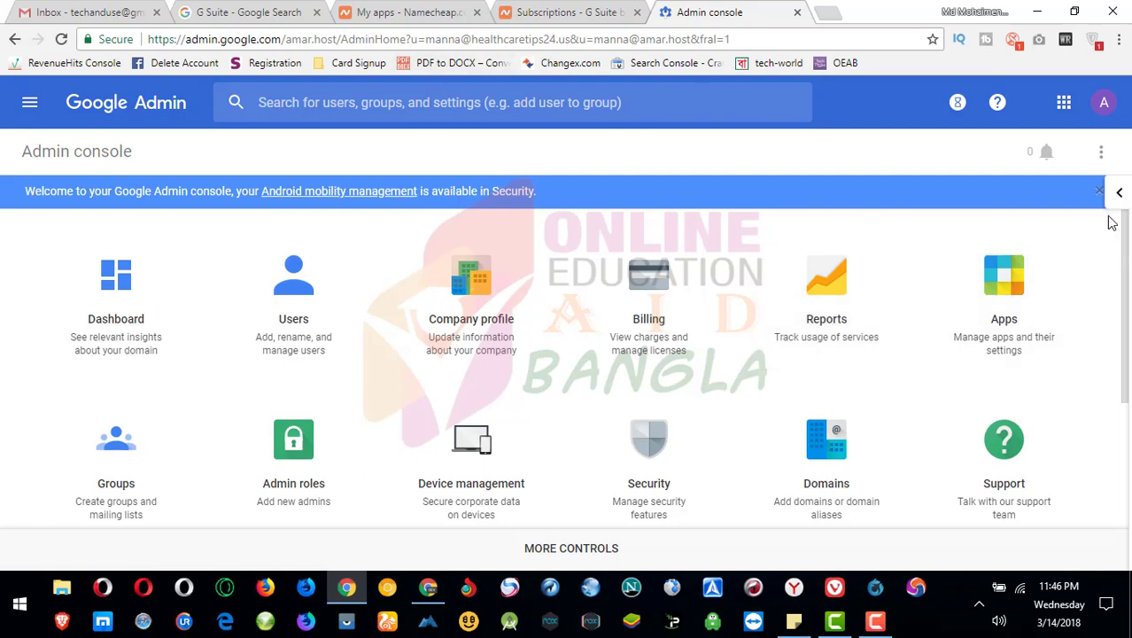
{"action": "left_click", "coordinate": [1103, 104]}
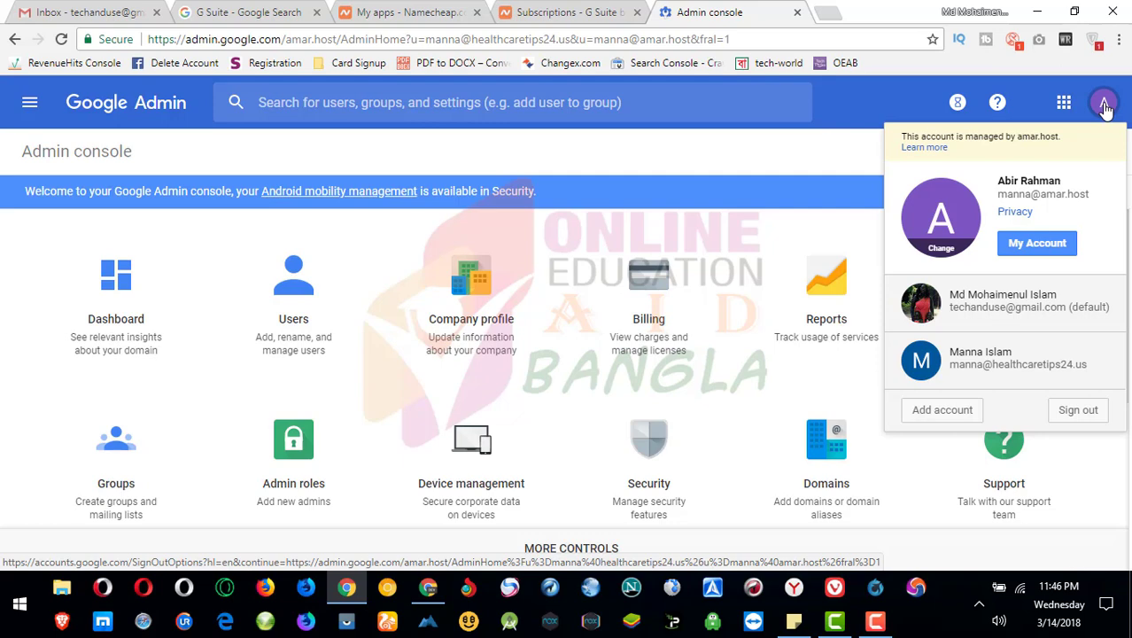
{"action": "left_click", "coordinate": [1103, 103]}
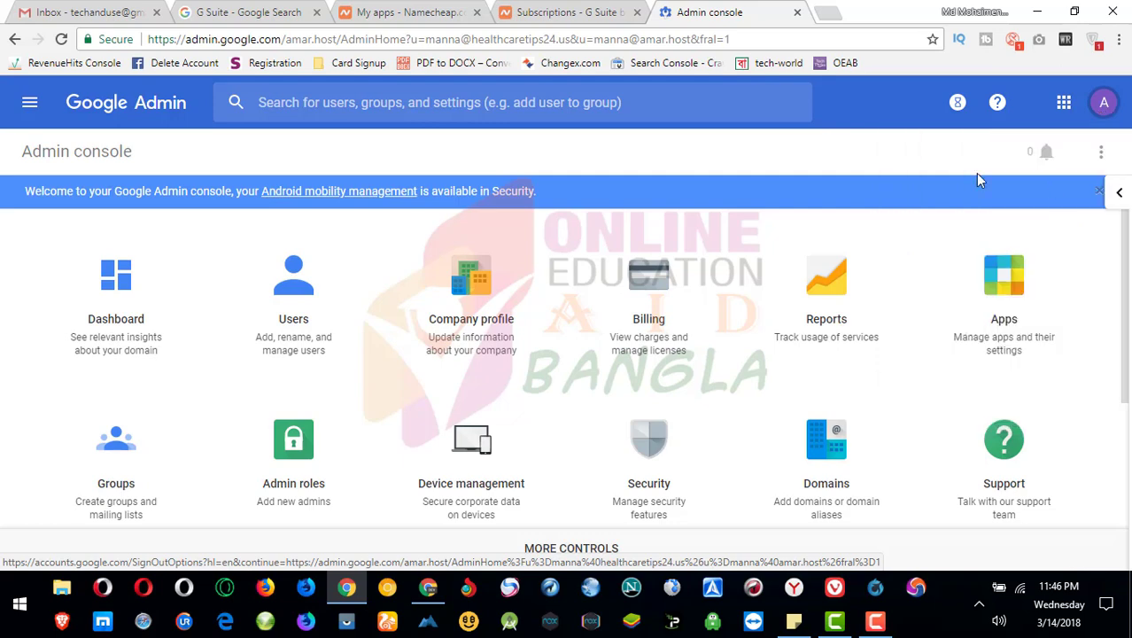
{"action": "left_click", "coordinate": [1116, 193]}
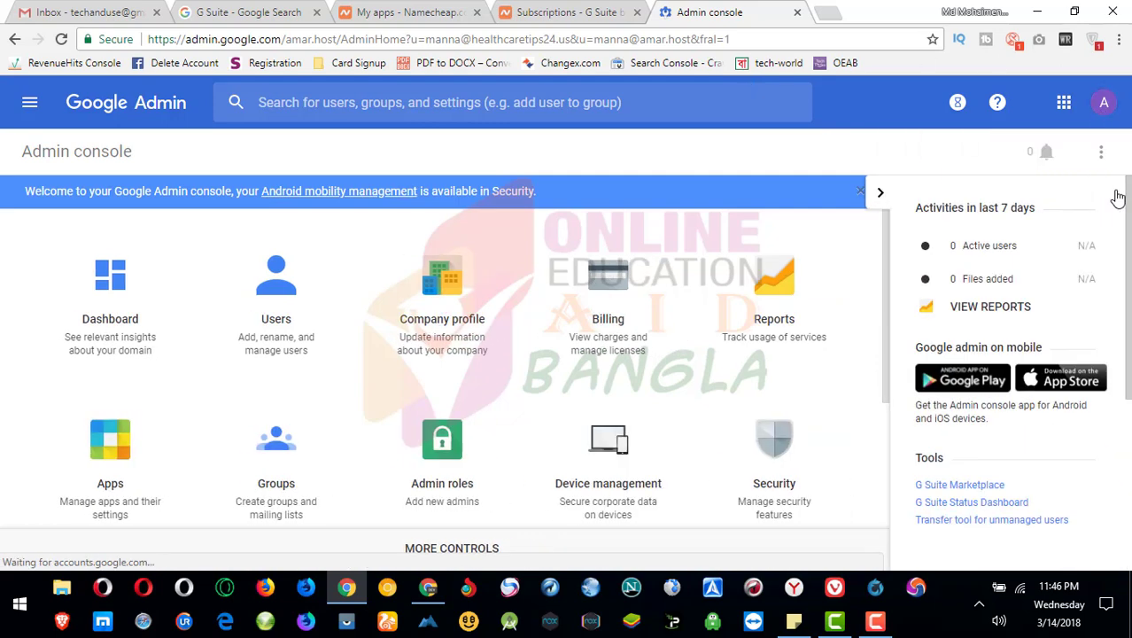
{"action": "left_click", "coordinate": [881, 193]}
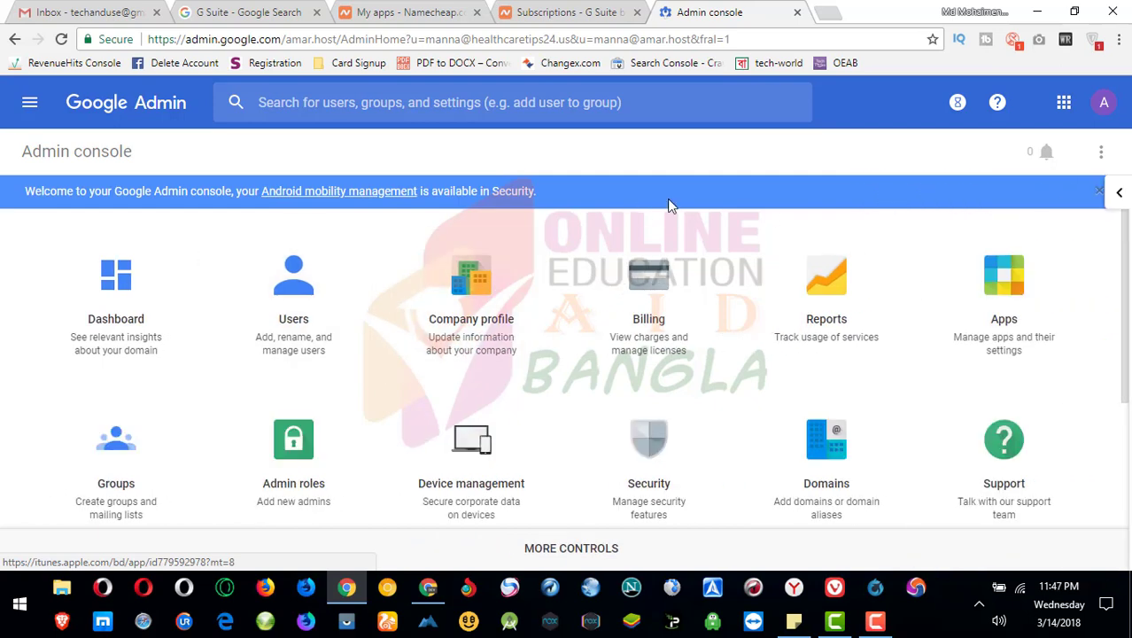
{"action": "scroll", "coordinate": [1126, 282], "scroll_direction": "down", "scroll_amount": 1}
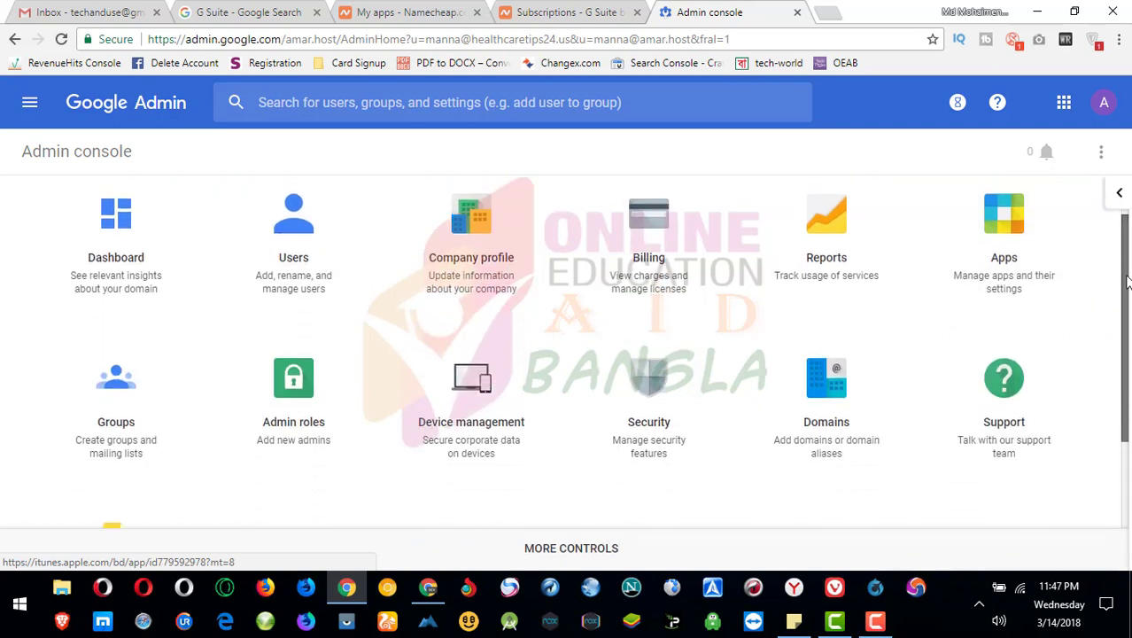
{"action": "scroll", "coordinate": [1126, 282], "scroll_direction": "up", "scroll_amount": 1}
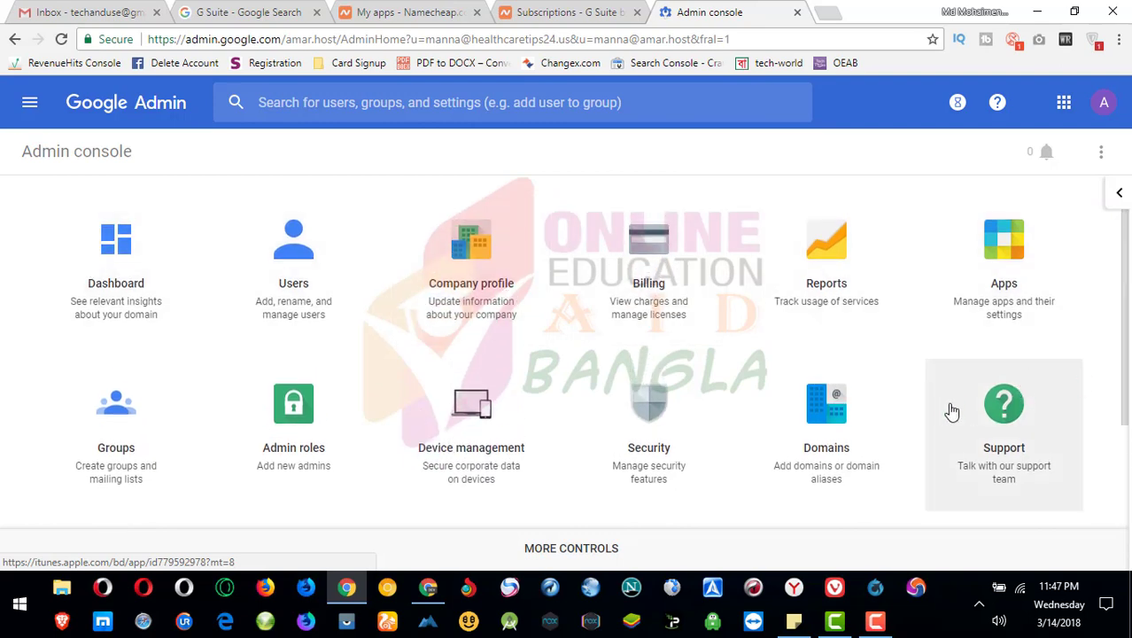
- Open the Apps overview showing 11 G Suite and 42 additional Google services
{"action": "left_click", "coordinate": [1011, 254]}
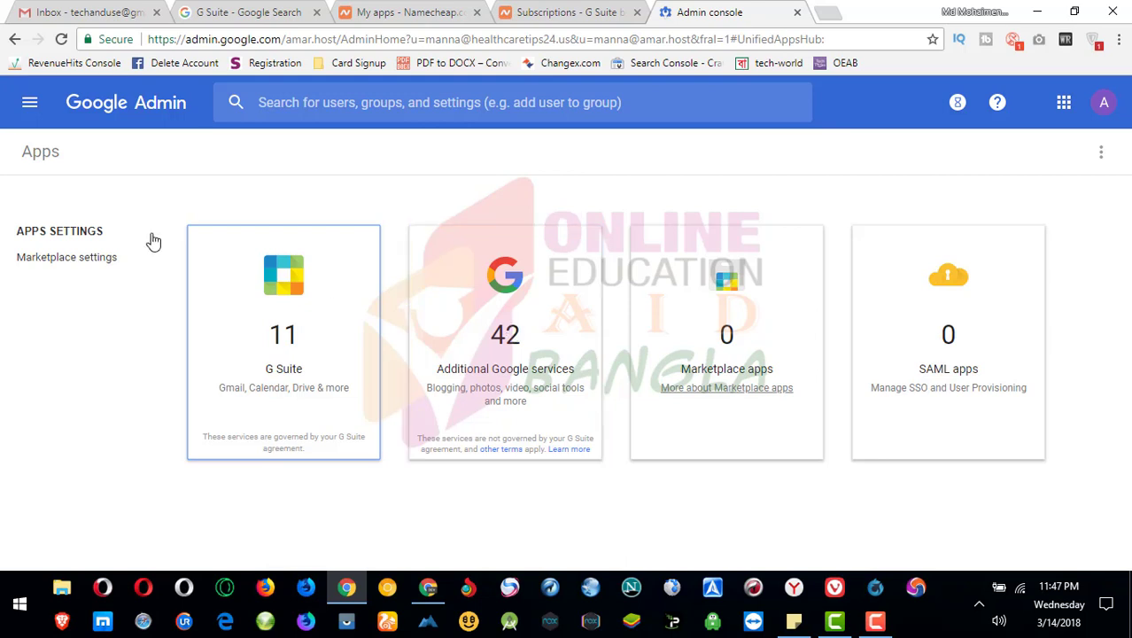
- Visit the Admin Dashboard, return to the Admin home page, and bring up the account switcher
{"action": "left_click", "coordinate": [30, 104]}
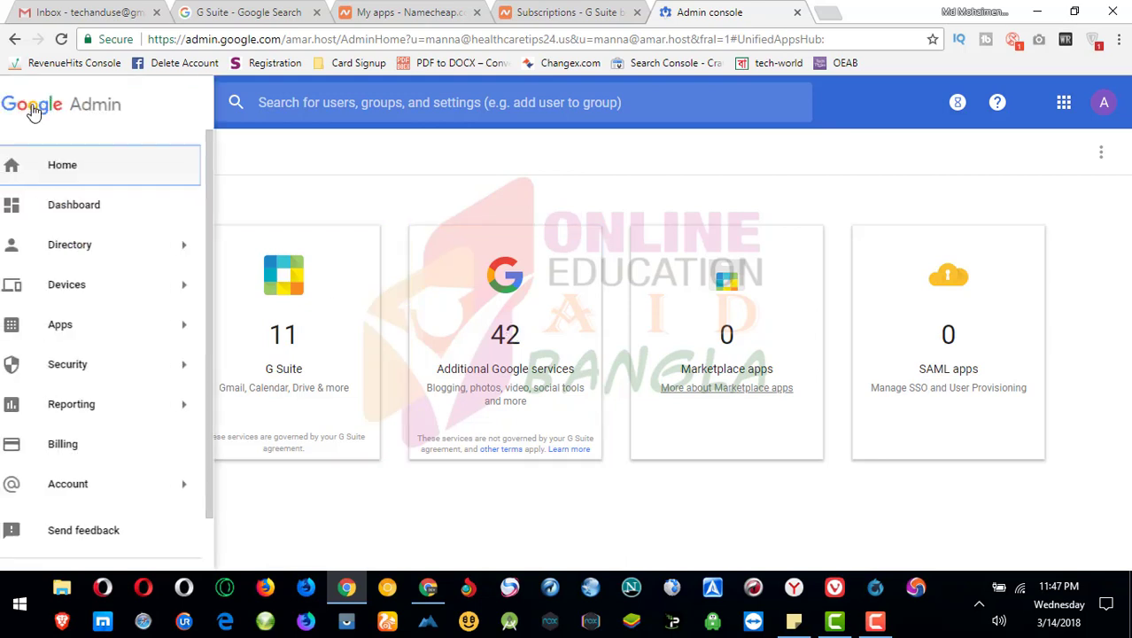
{"action": "left_click", "coordinate": [93, 209]}
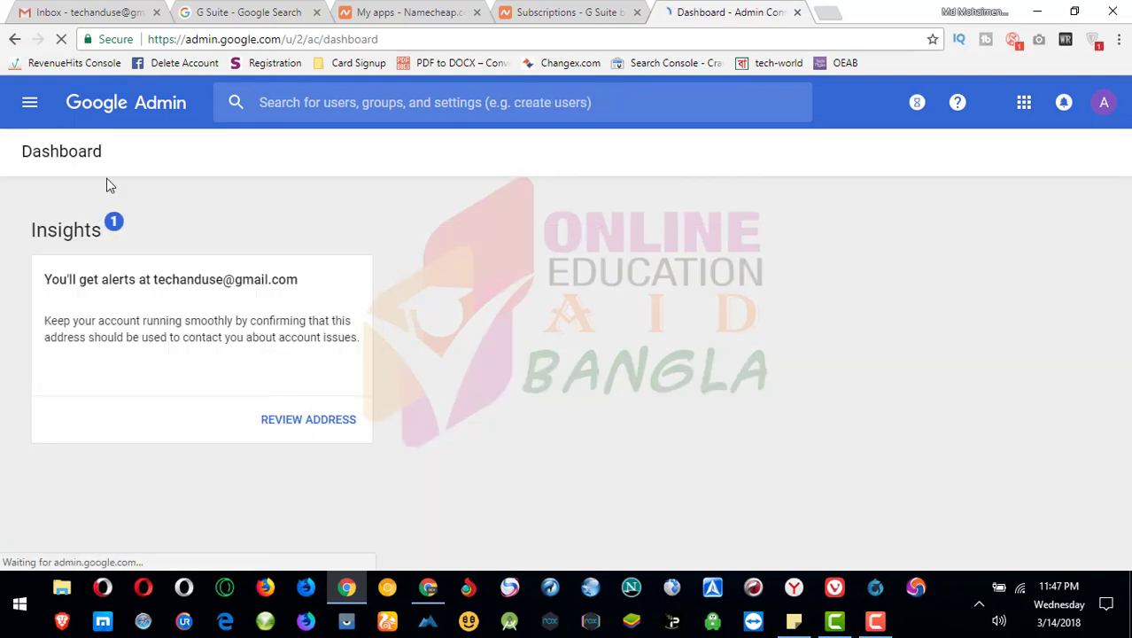
{"action": "left_click", "coordinate": [39, 115]}
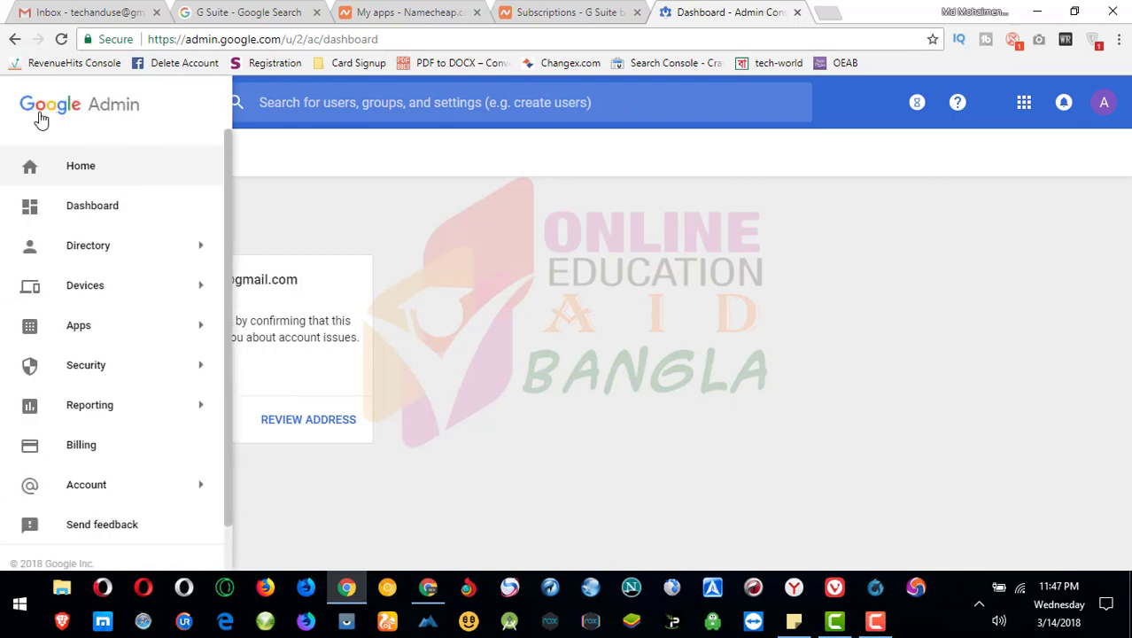
{"action": "left_click", "coordinate": [112, 171]}
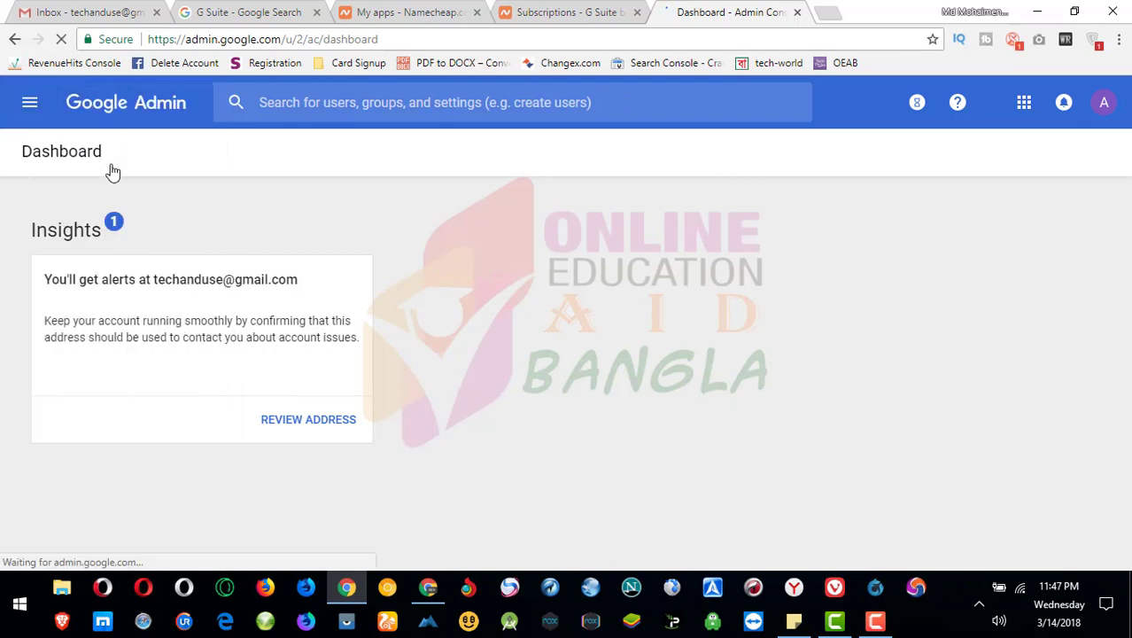
{"action": "left_click", "coordinate": [1103, 104]}
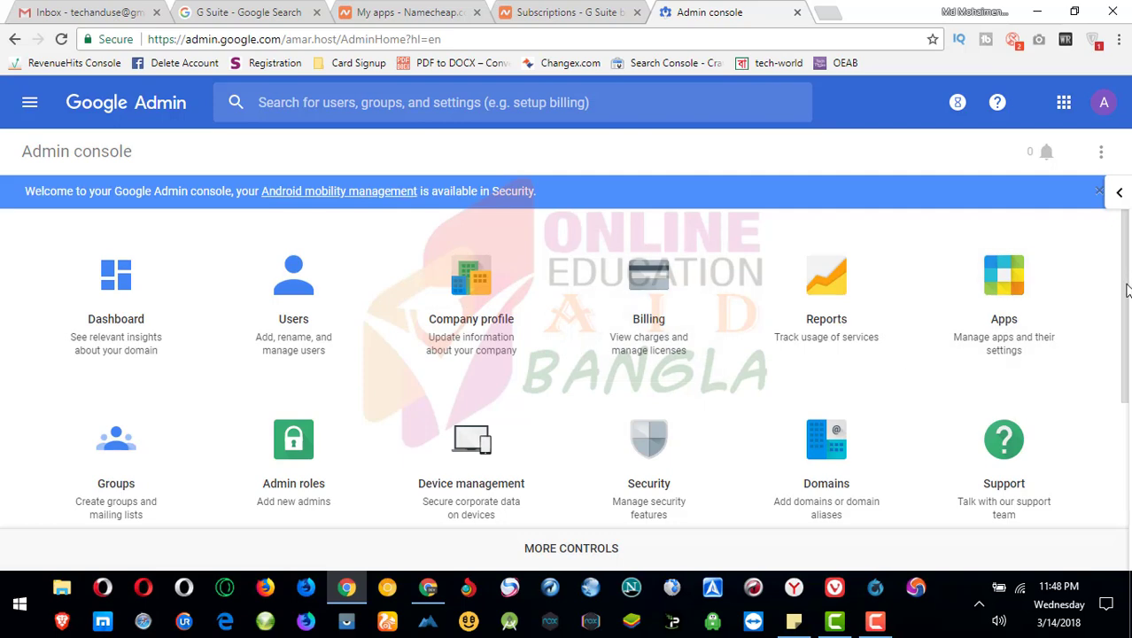
- Open Users and try adding a user, dismissing the repeated 1-user-limit warnings
{"action": "left_click", "coordinate": [285, 311]}
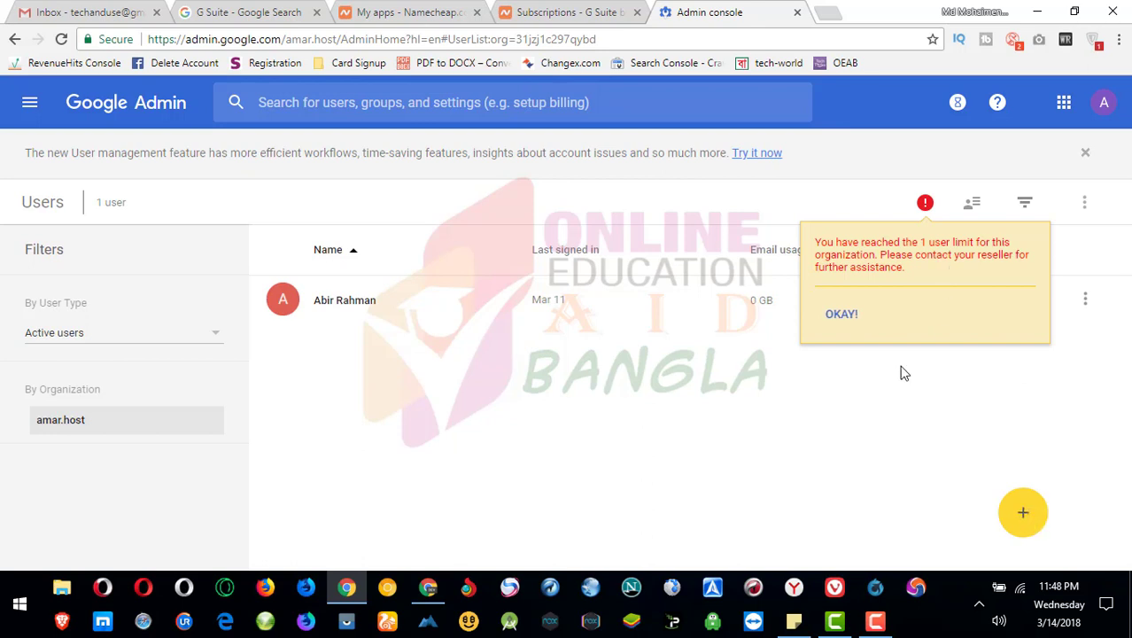
{"action": "left_click", "coordinate": [837, 316]}
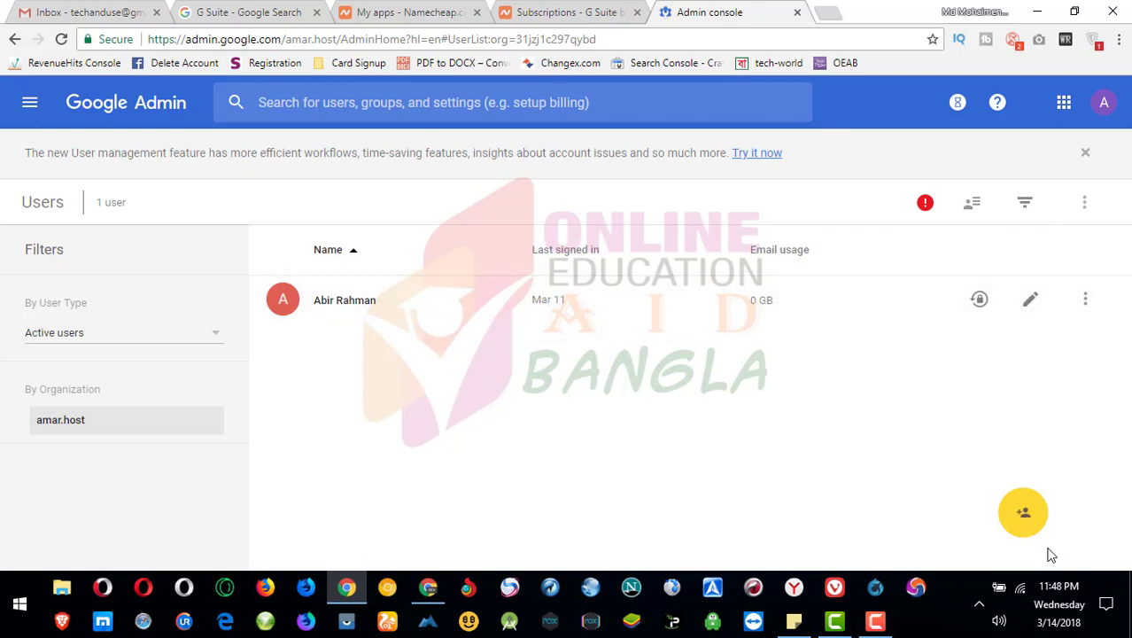
{"action": "left_click", "coordinate": [1025, 517]}
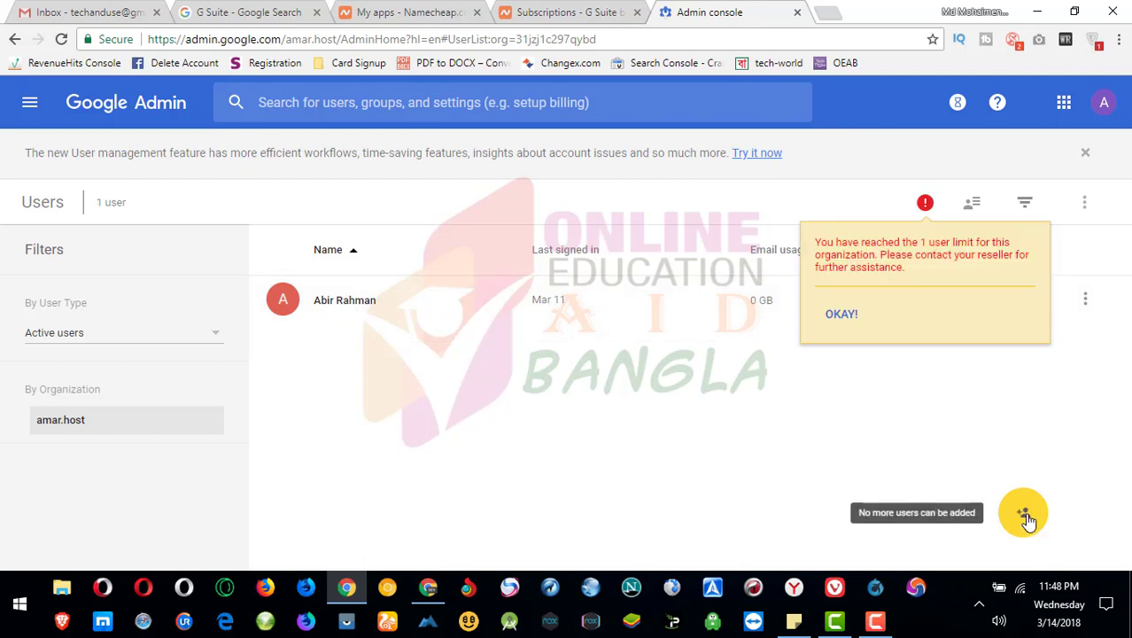
{"action": "left_click", "coordinate": [848, 315]}
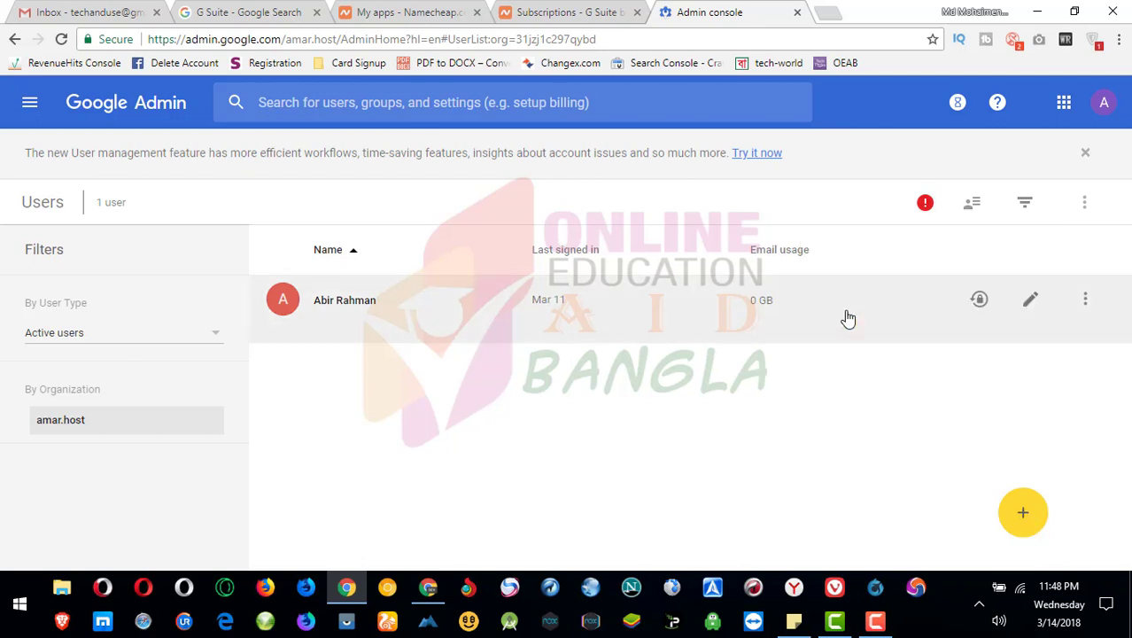
{"action": "left_click", "coordinate": [1031, 514]}
{"action": "left_click", "coordinate": [749, 421]}
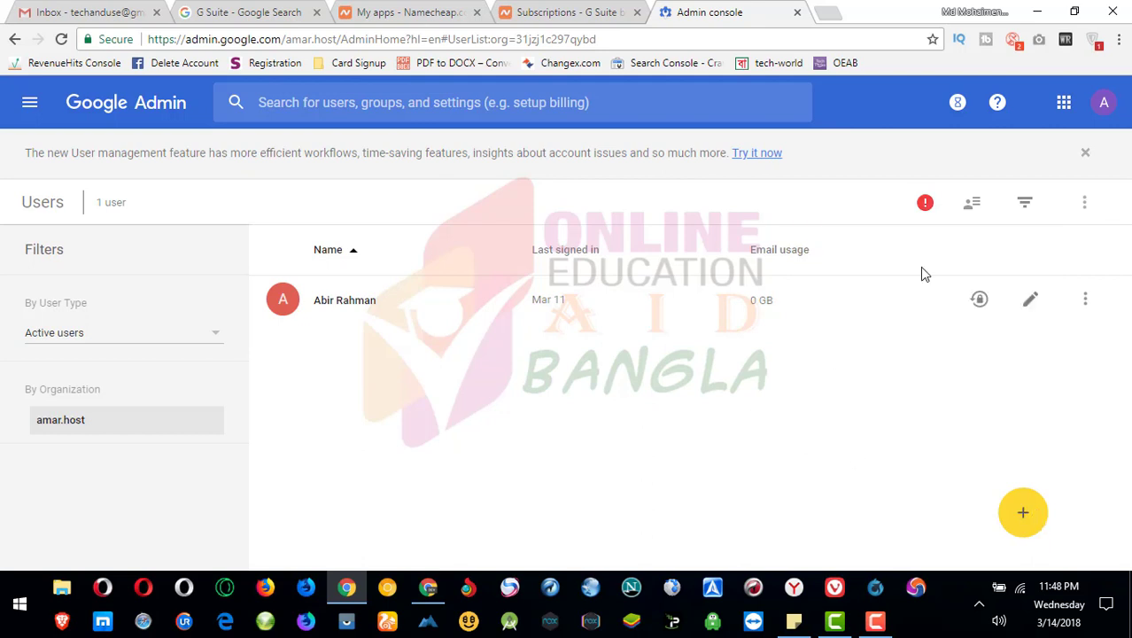
- Dismiss the user management announcement and switch to the healthcaretips24.us admin account
{"action": "left_click", "coordinate": [1085, 155]}
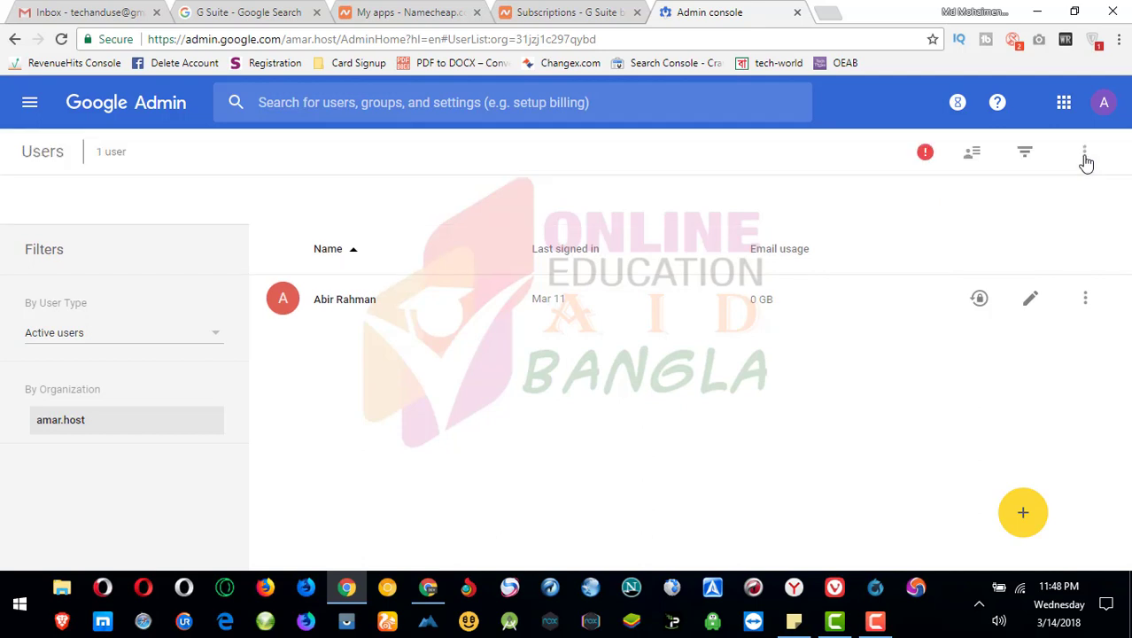
{"action": "left_click", "coordinate": [1104, 102]}
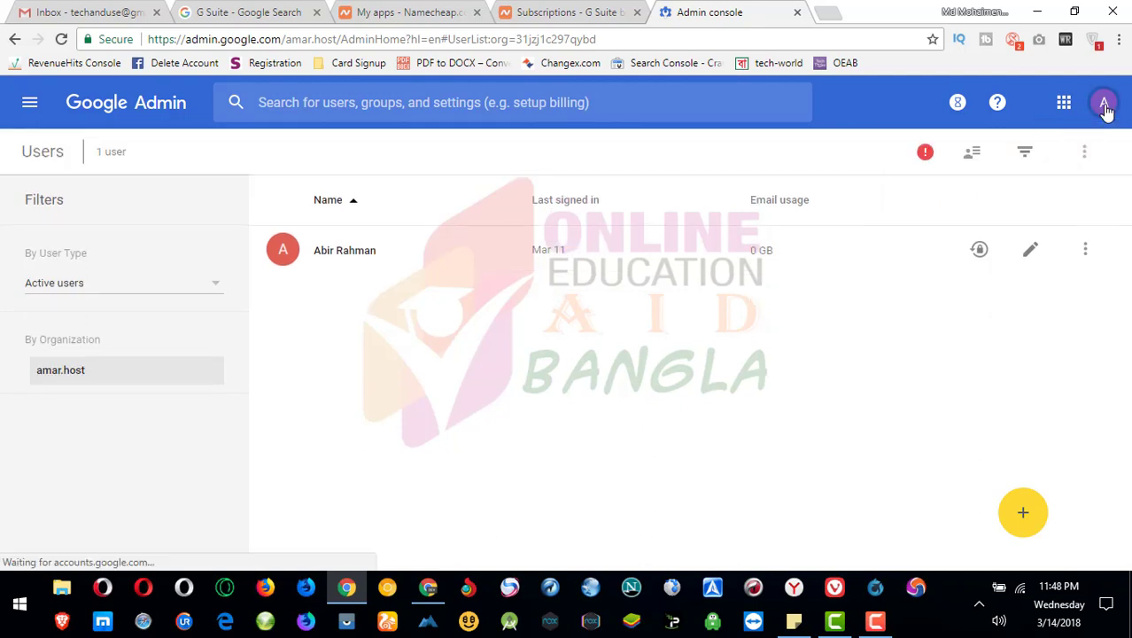
{"action": "left_click", "coordinate": [975, 363]}
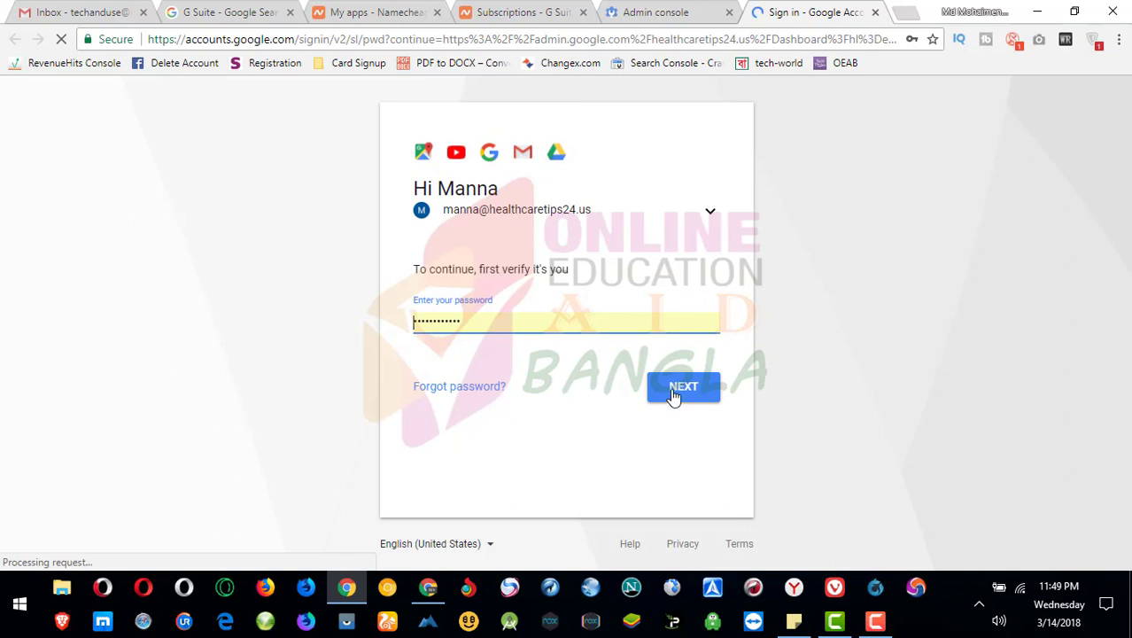
- Sign in with the saved password and open the healthcaretips24.us Users list showing 4 users
{"action": "left_click", "coordinate": [680, 396]}
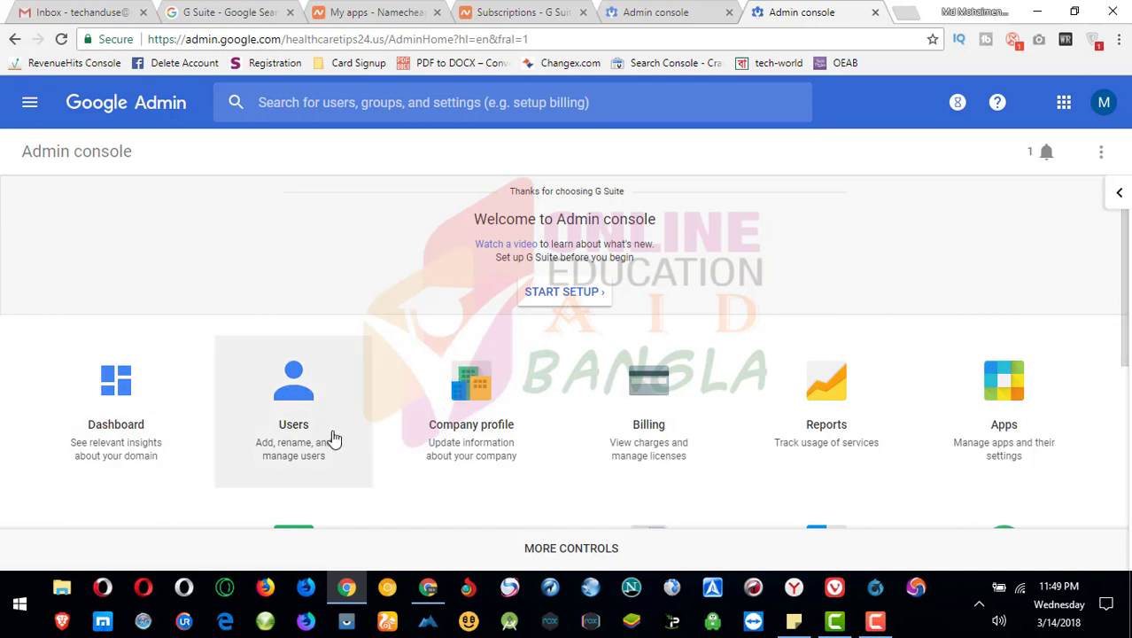
{"action": "left_click", "coordinate": [295, 399]}
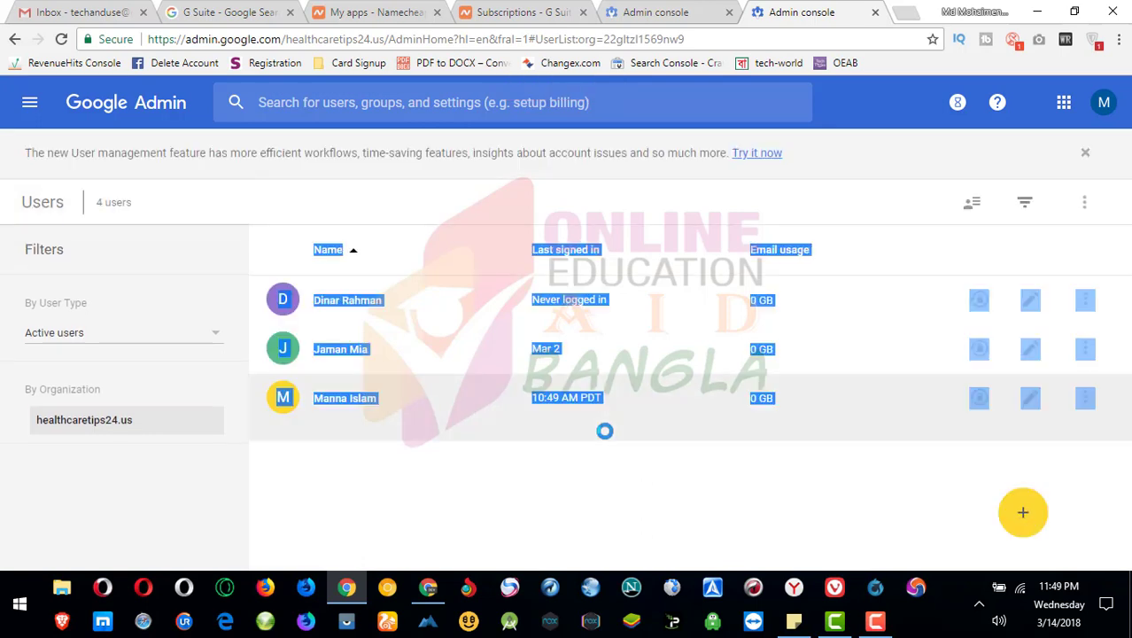
- Start a new user, entering his first name, last name and a matching healthcaretips24.us username
{"action": "left_click", "coordinate": [516, 479]}
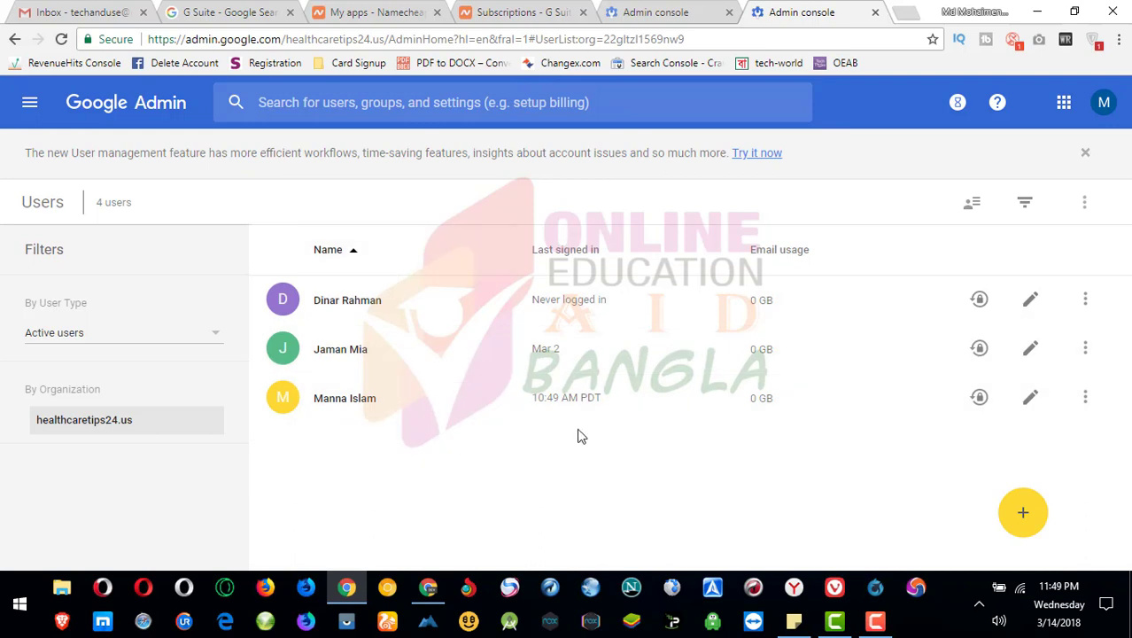
{"action": "left_click", "coordinate": [1021, 507]}
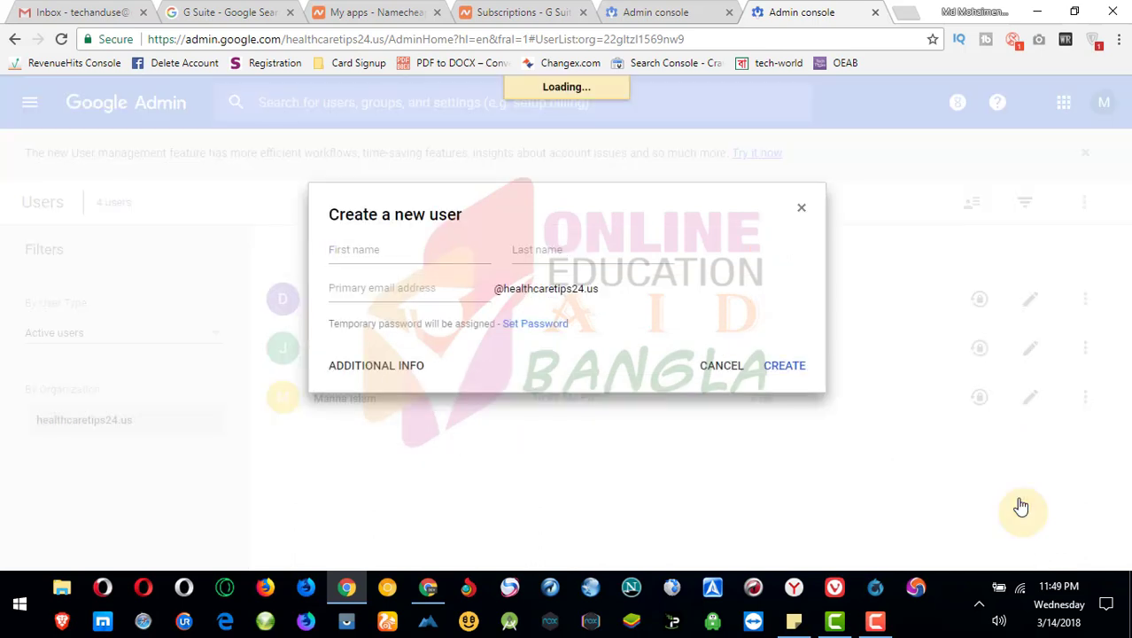
{"action": "left_click", "coordinate": [399, 256]}
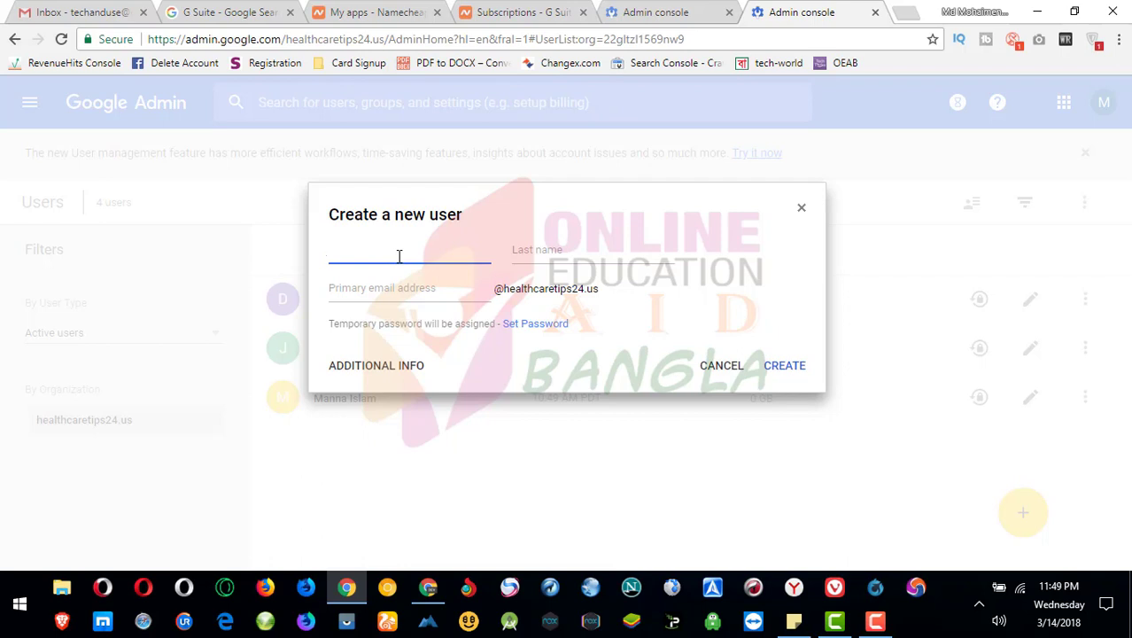
{"action": "type", "text": "Mo"}
{"action": "key", "text": "BackSpace"}
{"action": "key", "text": "Tab"}
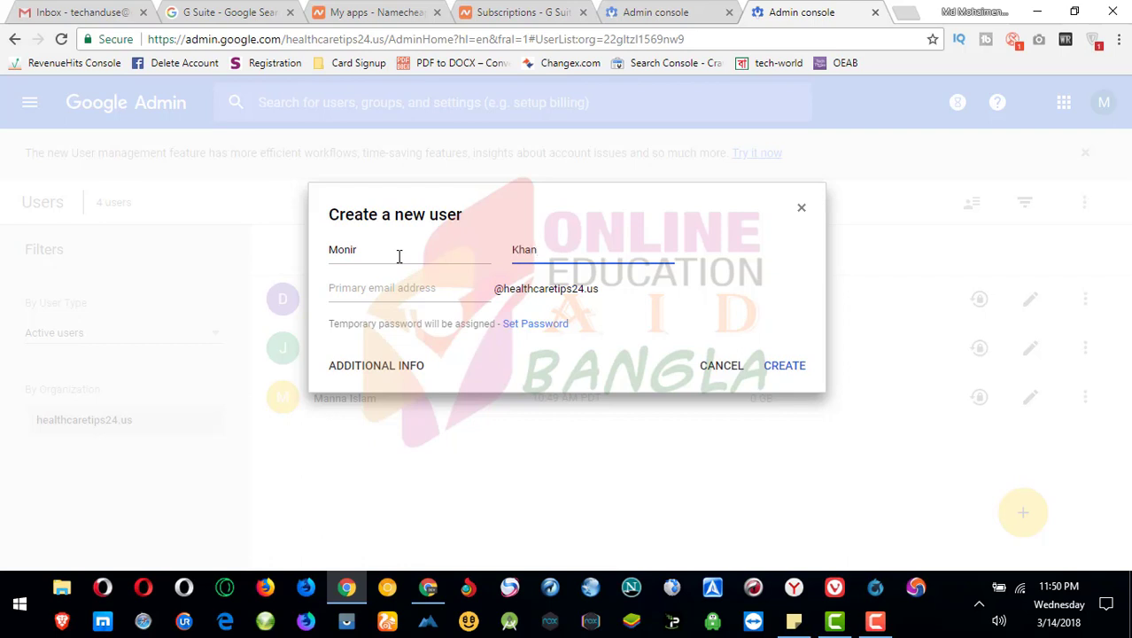
{"action": "key", "text": "Tab"}
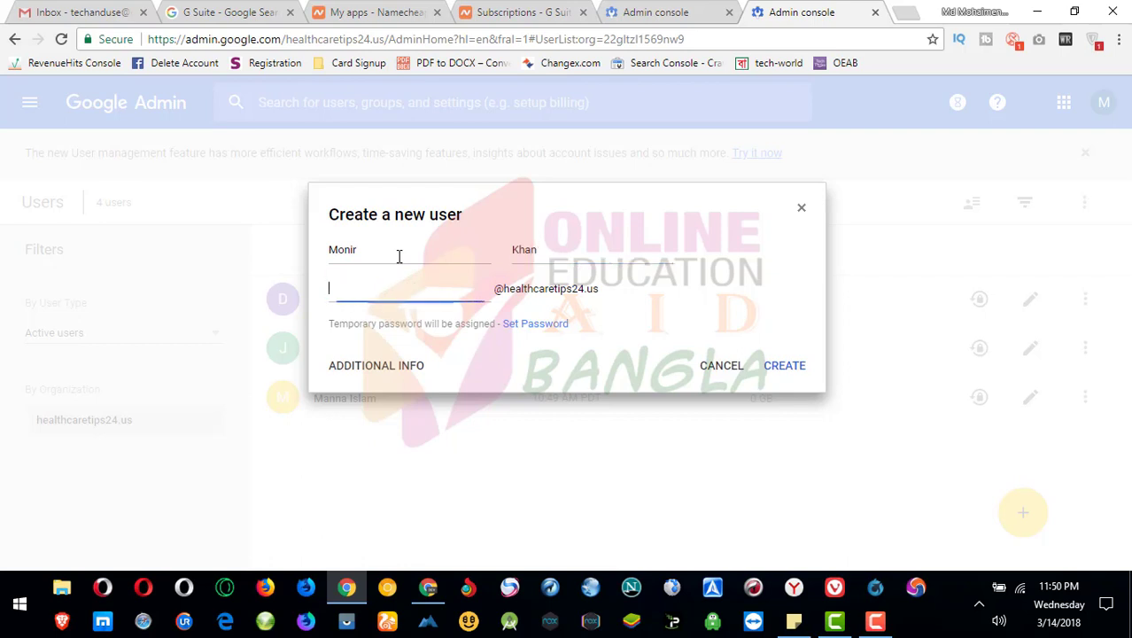
{"action": "type", "text": "moni"}
{"action": "left_click_drag", "start_coordinate": [609, 293], "coordinate": [506, 294]}
{"action": "left_click", "coordinate": [430, 287]}
- Toggle between manual and auto-generated password, then attempt creation with a custom password
{"action": "left_click", "coordinate": [526, 324]}
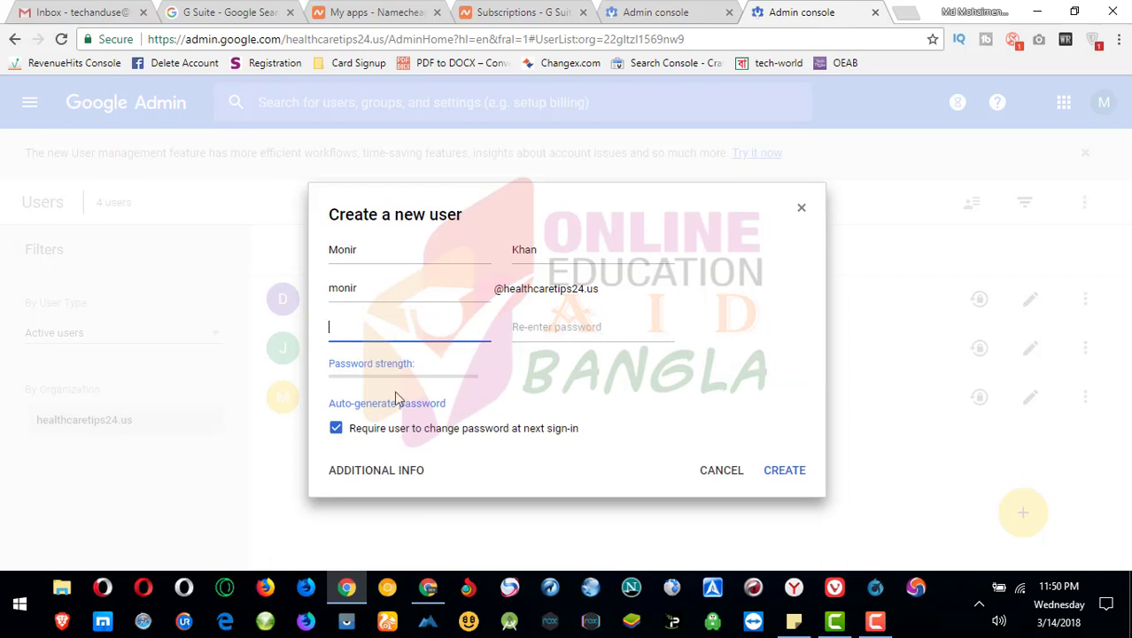
{"action": "left_click", "coordinate": [381, 403]}
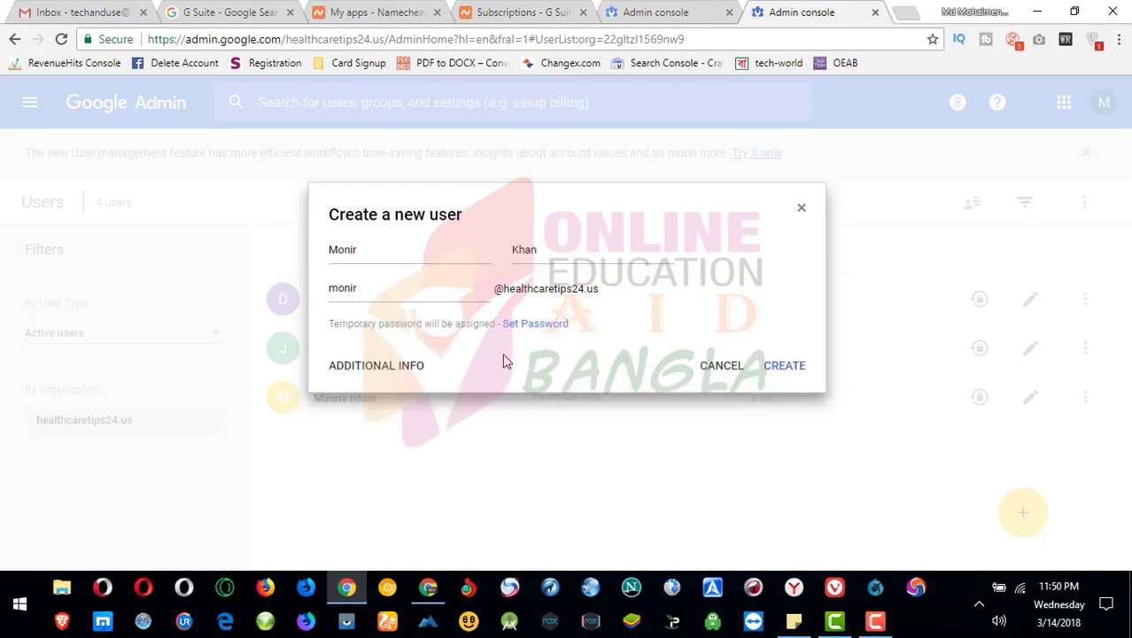
{"action": "left_click", "coordinate": [522, 325]}
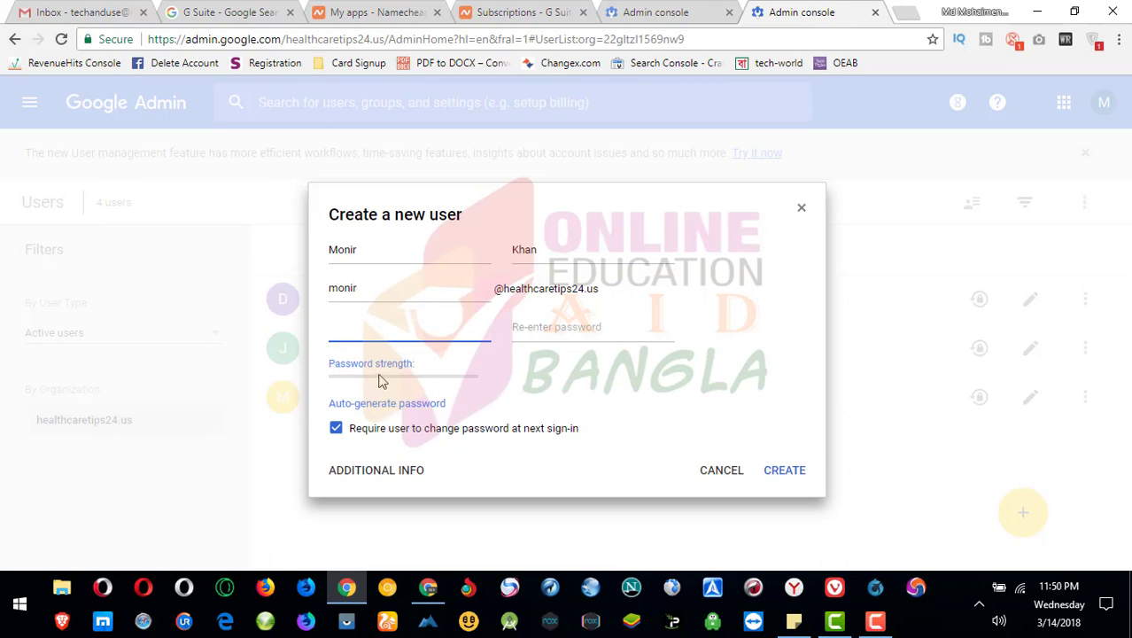
{"action": "left_click", "coordinate": [350, 401]}
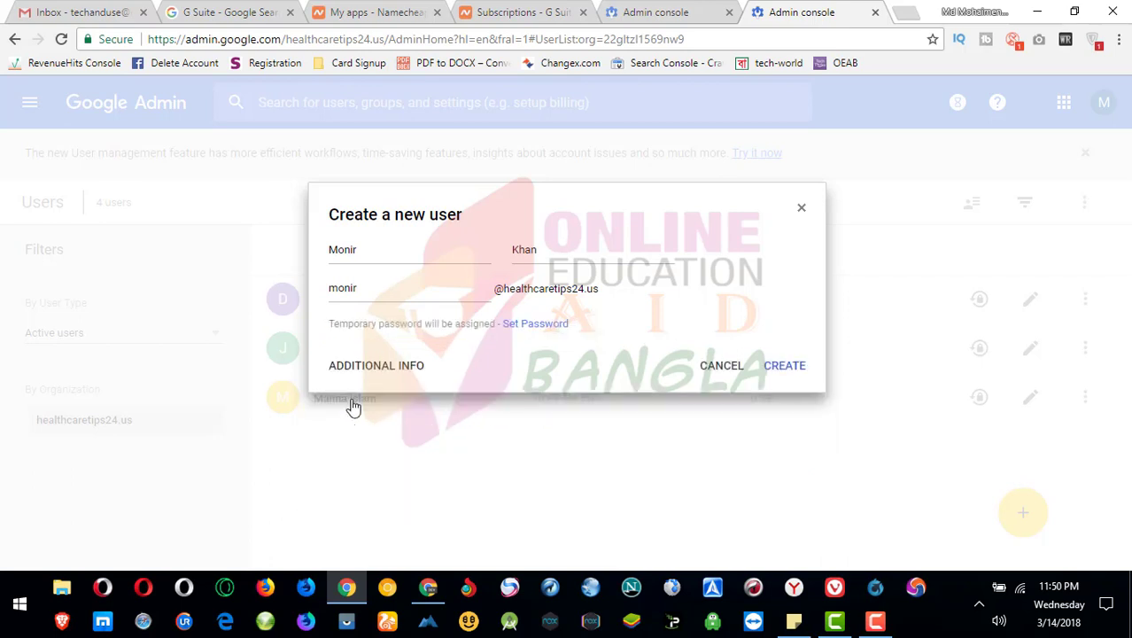
{"action": "left_click", "coordinate": [522, 325]}
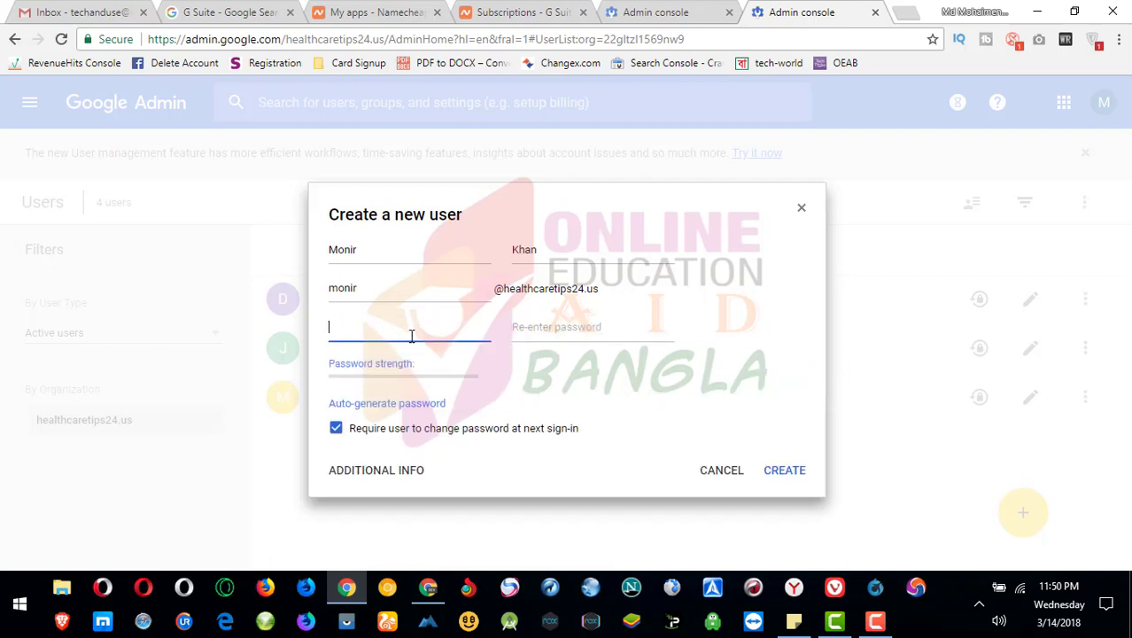
{"action": "type", "text": "•••••"}
{"action": "key", "text": "Tab"}
{"action": "type", "text": "••••"}
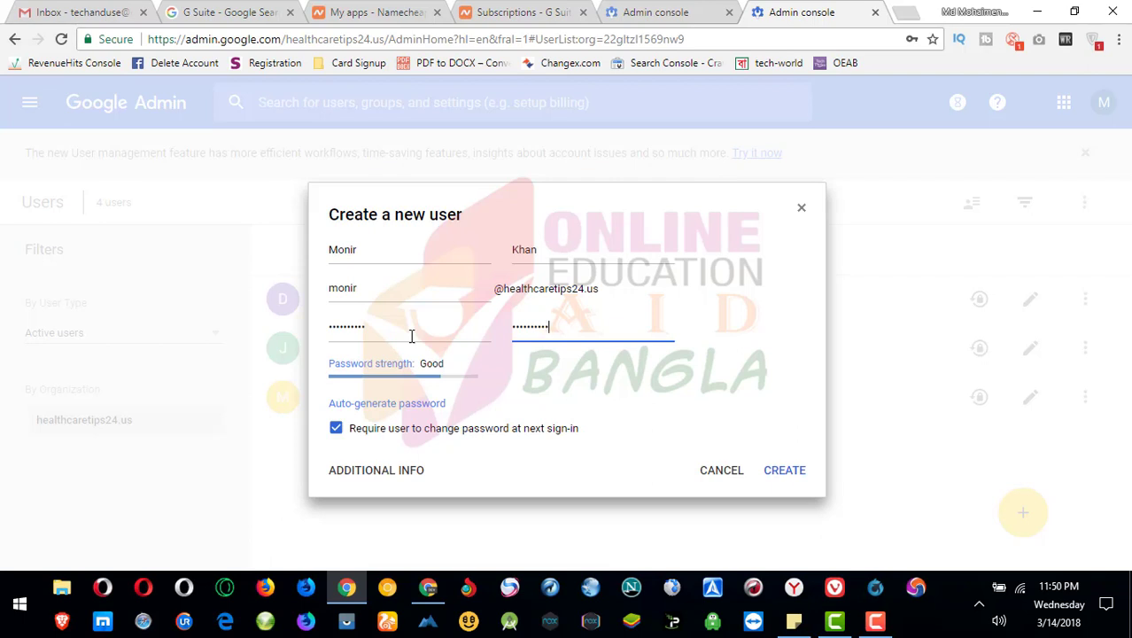
{"action": "left_click", "coordinate": [790, 475]}
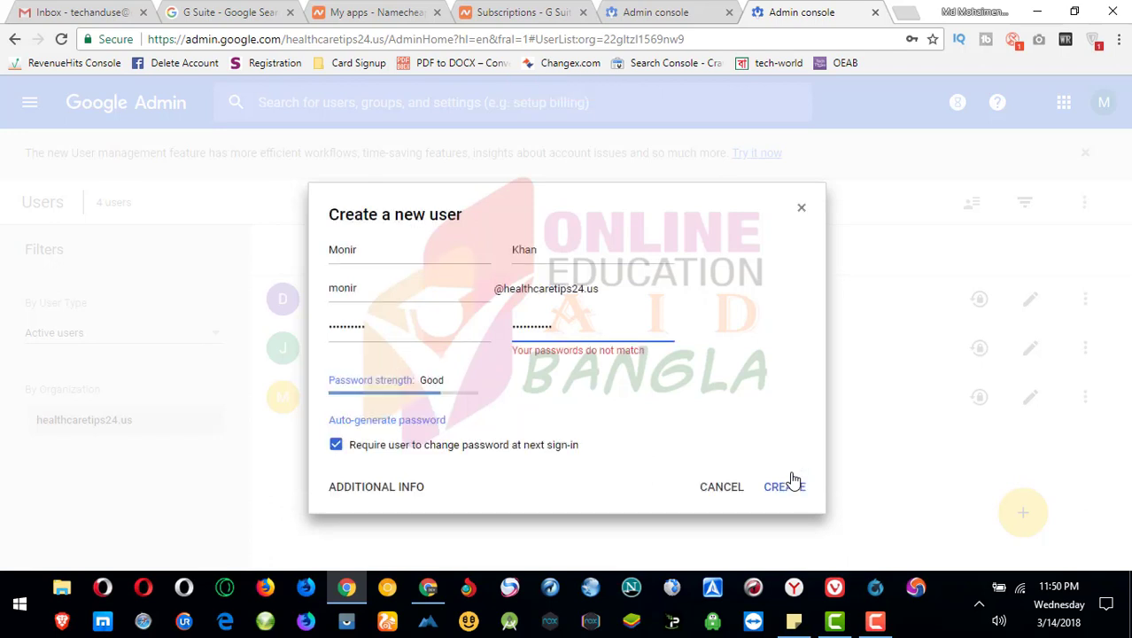
- Switch to an auto-generated password, create the user, and decline Chrome's save-password prompt
{"action": "left_click", "coordinate": [586, 330]}
{"action": "left_click", "coordinate": [368, 422]}
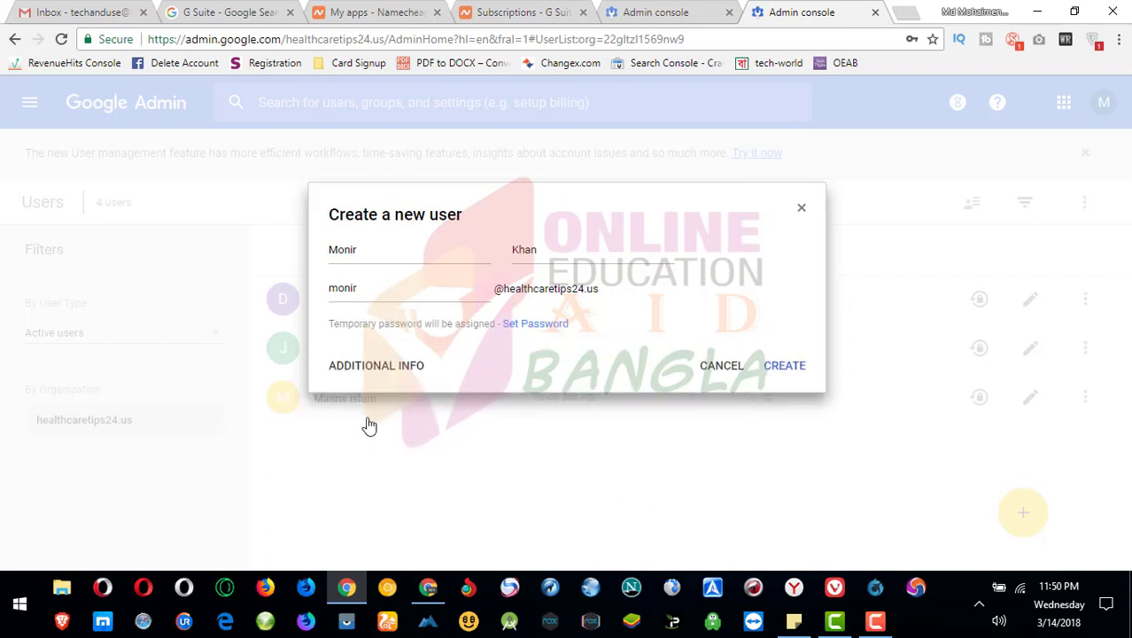
{"action": "left_click", "coordinate": [776, 367]}
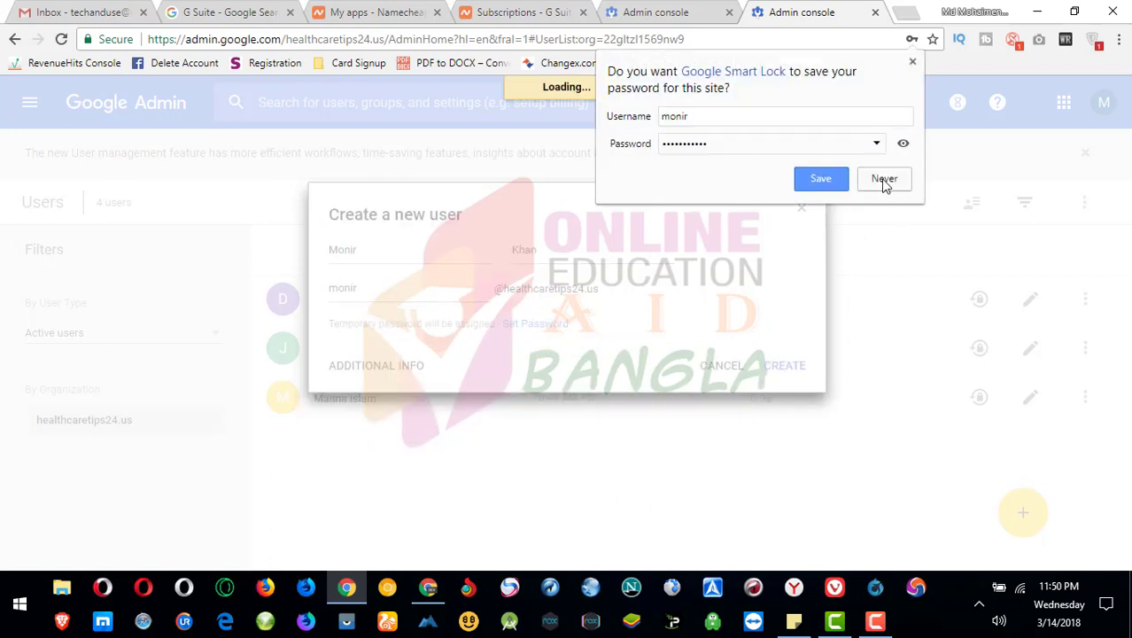
{"action": "left_click", "coordinate": [882, 182]}
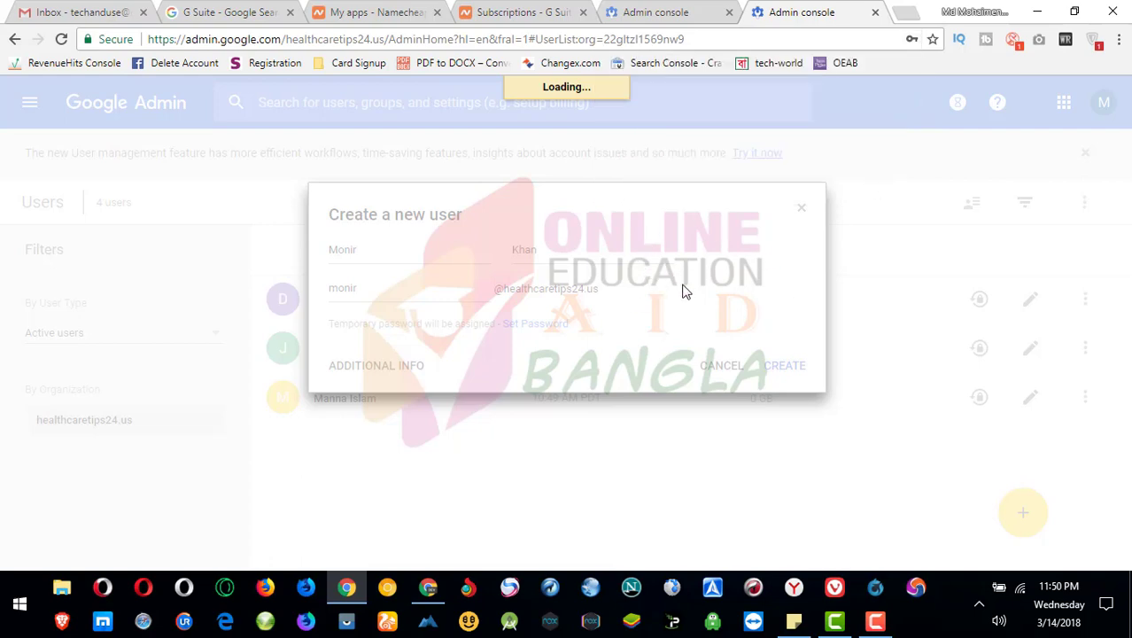
- Show the new user's temporary password and select the whole username and password block
{"action": "left_click", "coordinate": [454, 416]}
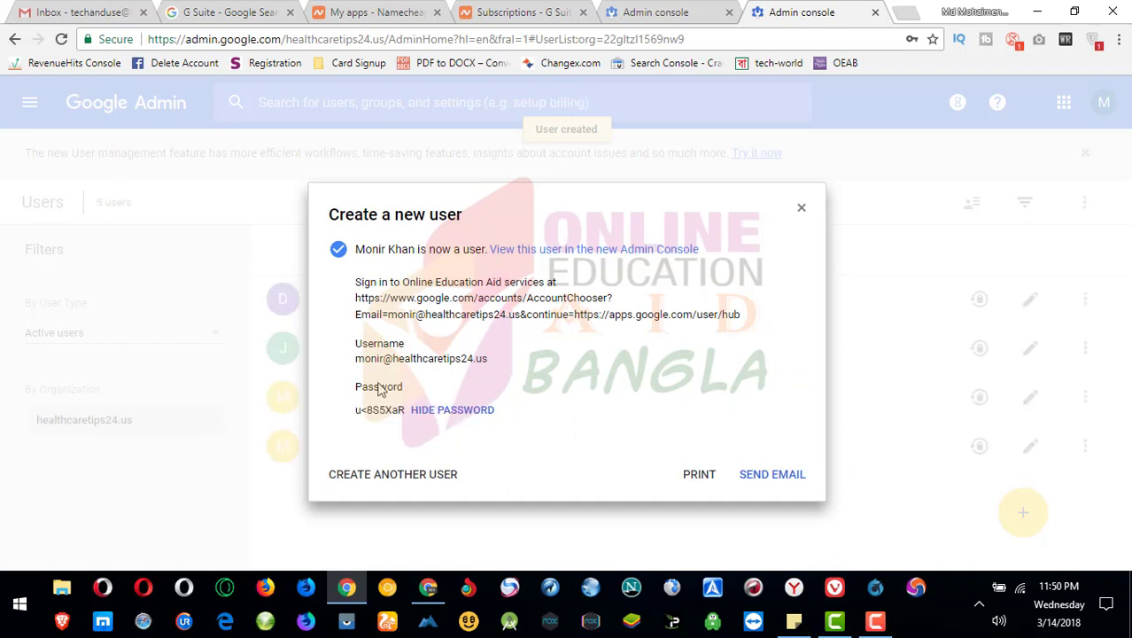
{"action": "left_click_drag", "start_coordinate": [392, 401], "coordinate": [357, 347]}
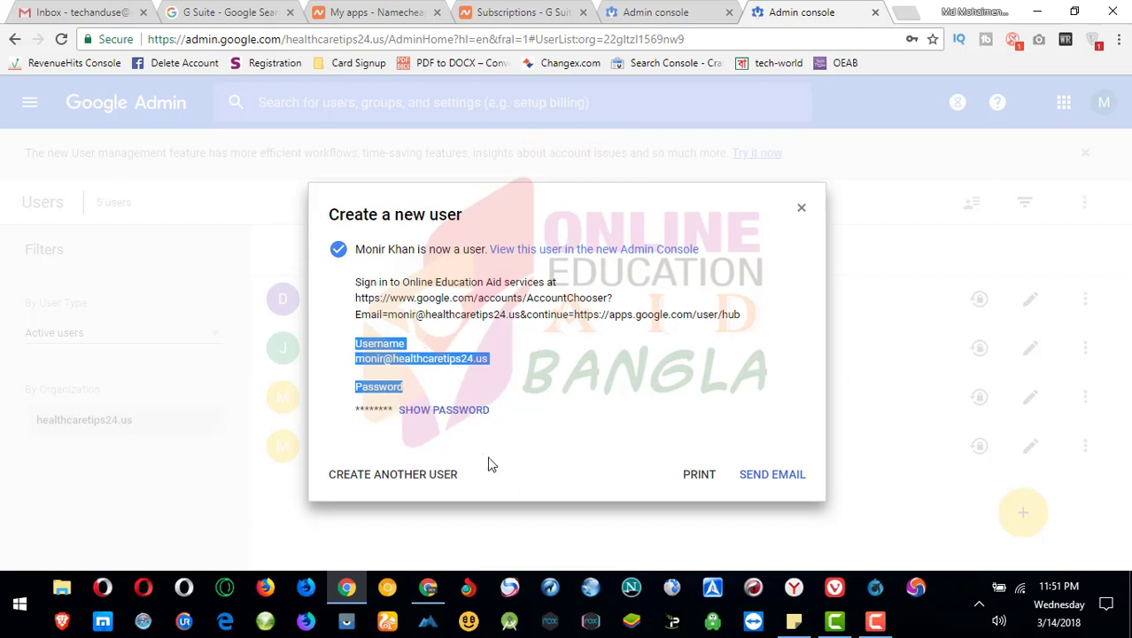
{"action": "left_click", "coordinate": [430, 370]}
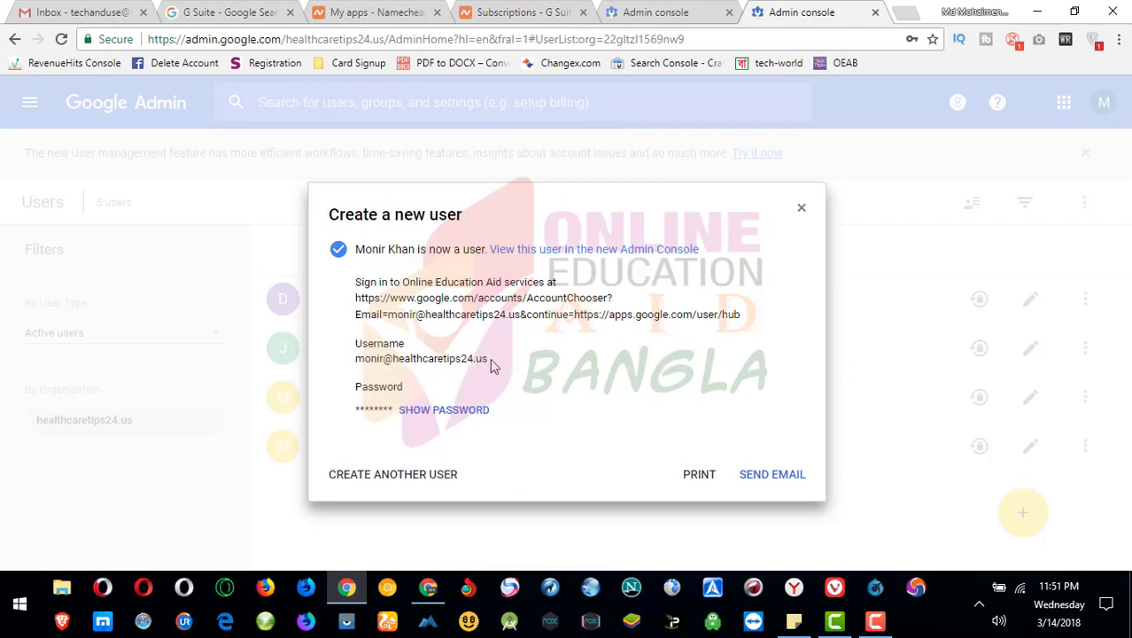
{"action": "left_click_drag", "start_coordinate": [489, 363], "coordinate": [353, 363]}
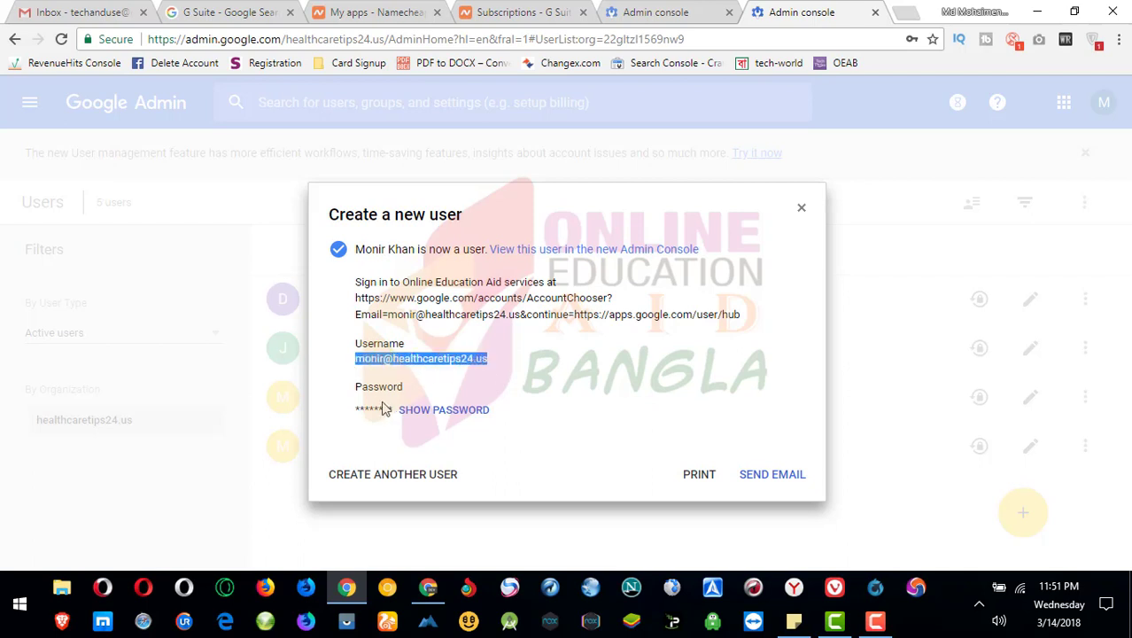
{"action": "left_click", "coordinate": [406, 413]}
{"action": "left_click_drag", "start_coordinate": [405, 412], "coordinate": [354, 417]}
{"action": "left_click", "coordinate": [527, 401]}
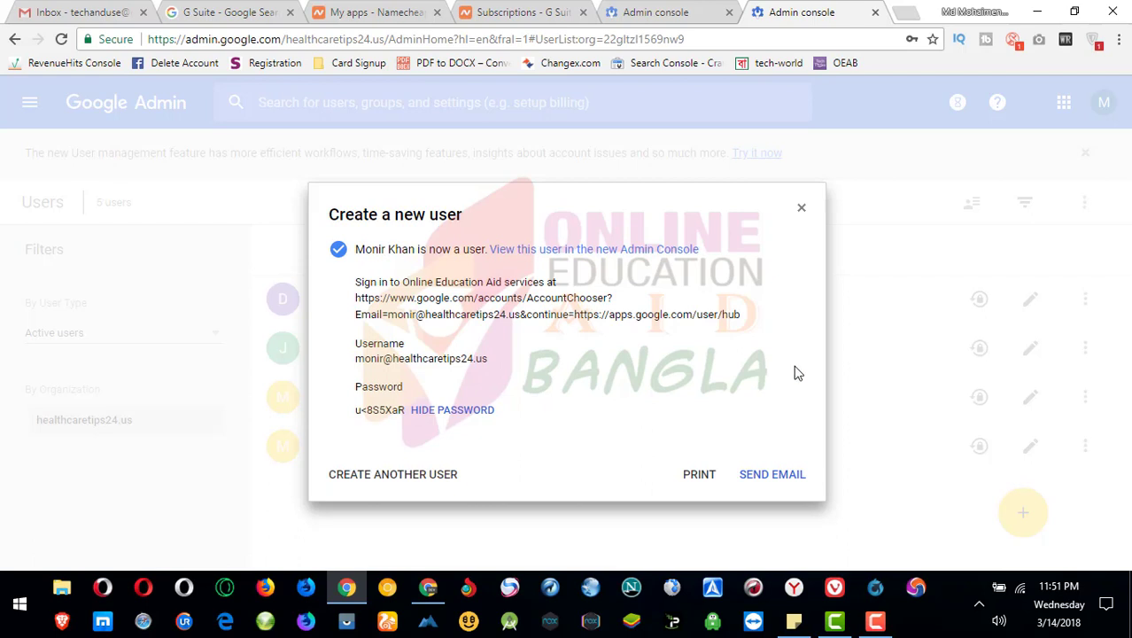
{"action": "left_click", "coordinate": [406, 413]}
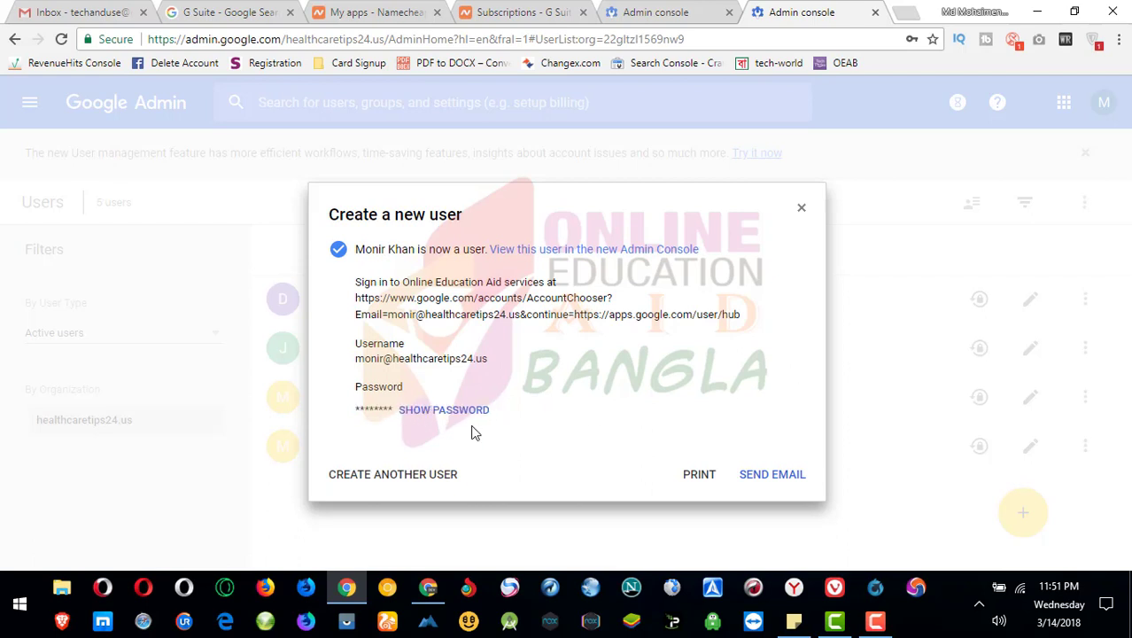
{"action": "left_click", "coordinate": [456, 415]}
{"action": "left_click_drag", "start_coordinate": [509, 416], "coordinate": [348, 341]}
{"action": "key", "text": "ctrl+c"}
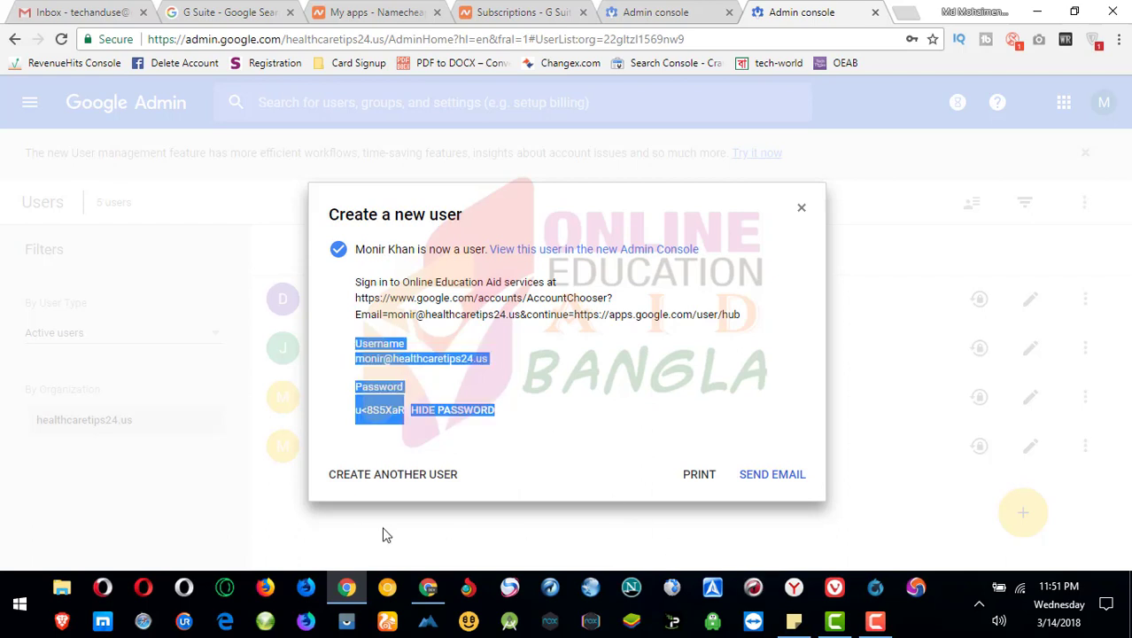
- Paste the copied username and temporary password into a new Notepad note, then minimize it
{"action": "left_click", "coordinate": [16, 613]}
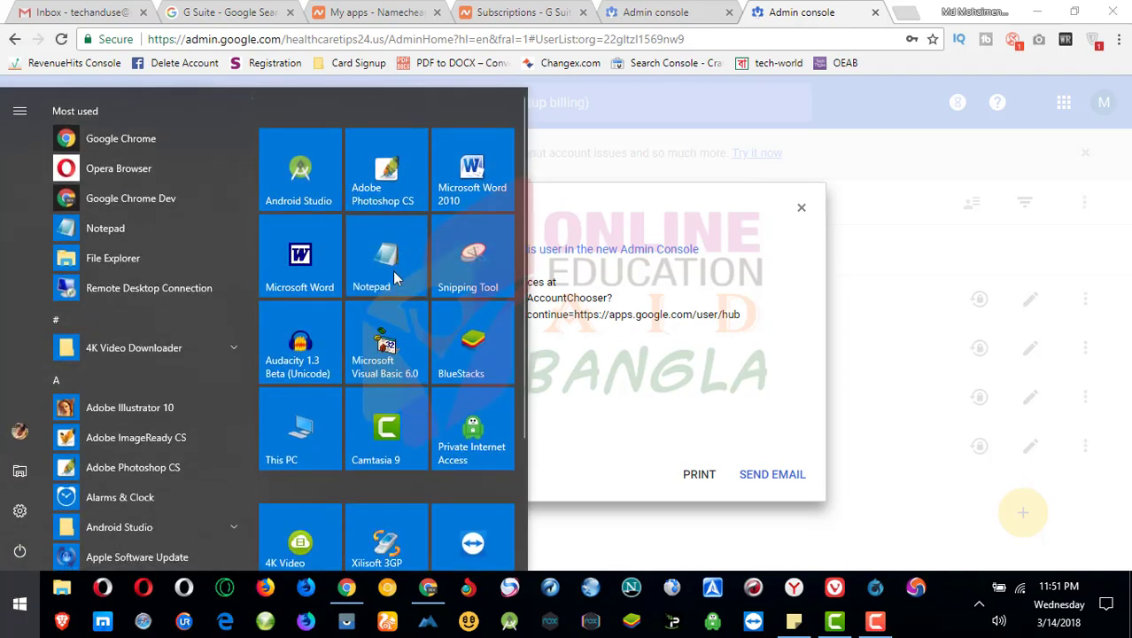
{"action": "left_click", "coordinate": [386, 259]}
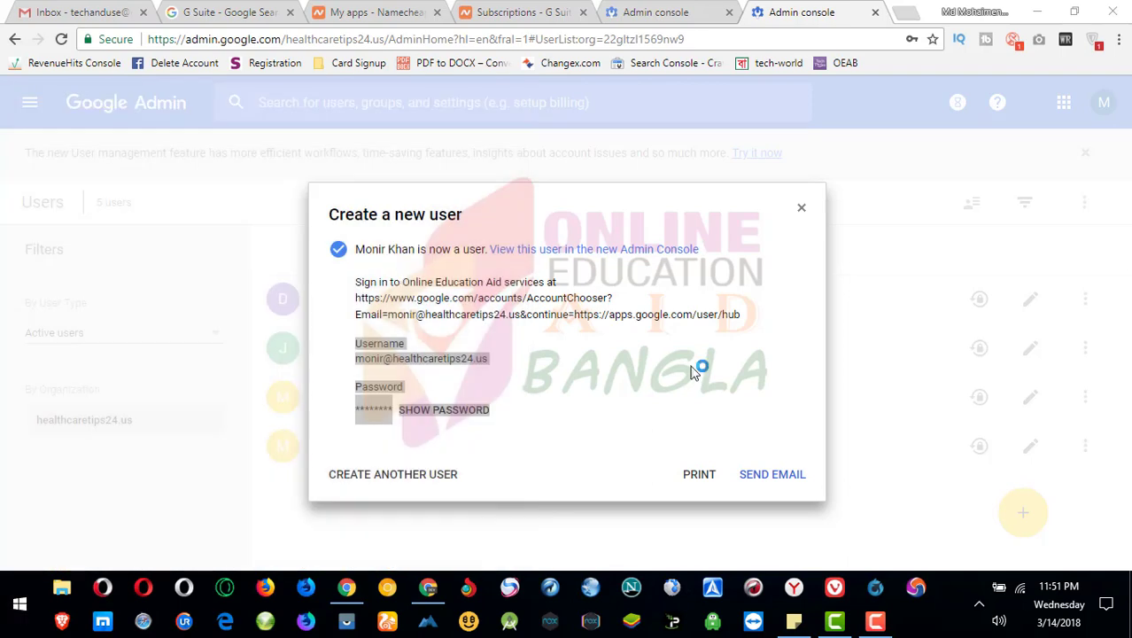
{"action": "key", "text": "ctrl+v"}
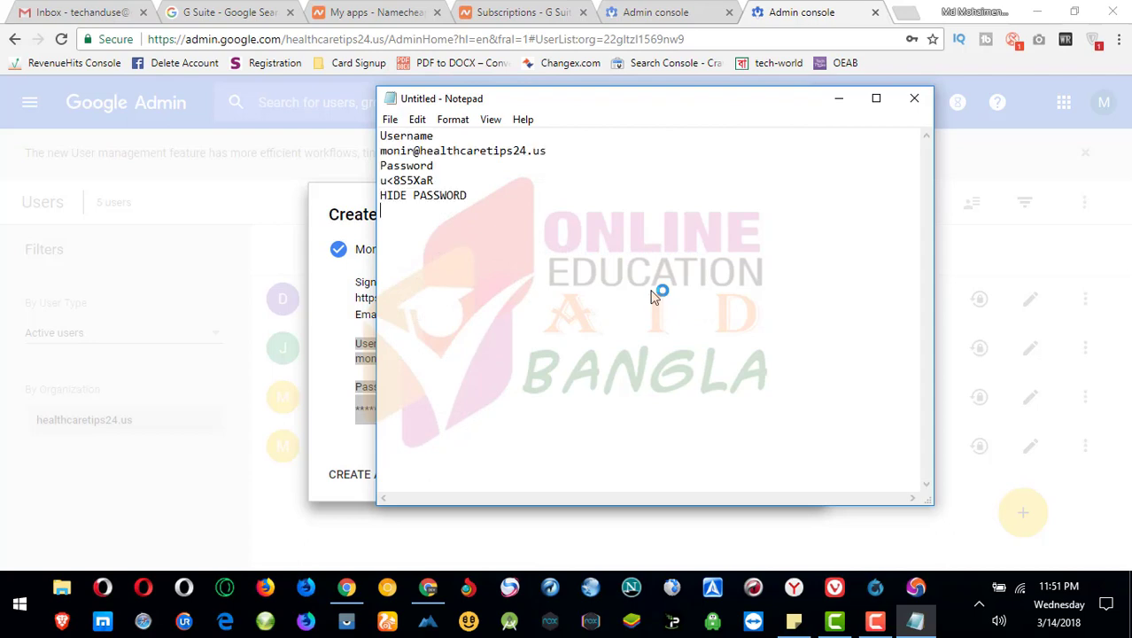
{"action": "left_click", "coordinate": [838, 98]}
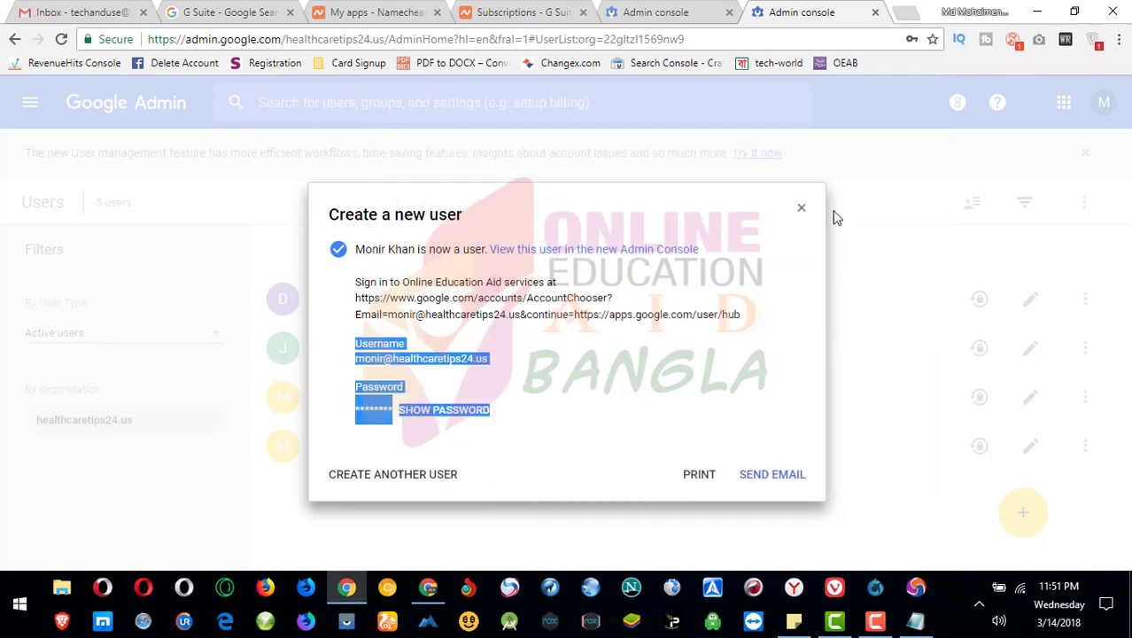
- Close the user-created confirmation and feature notice, then briefly open and close a Search Console tab
{"action": "left_click", "coordinate": [800, 209]}
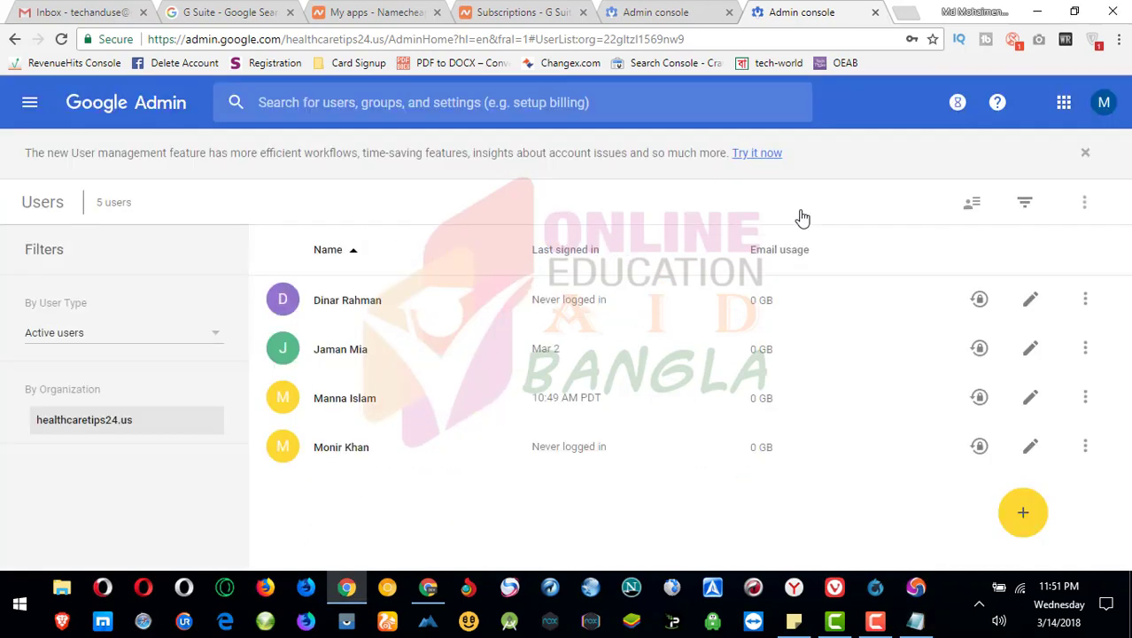
{"action": "left_click", "coordinate": [1085, 154]}
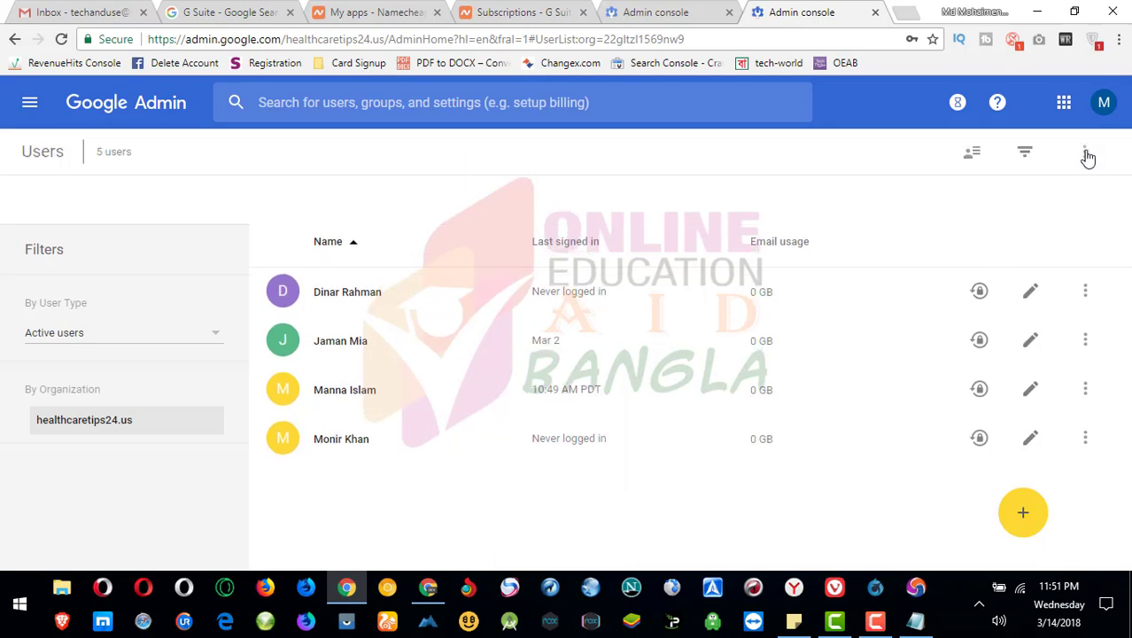
{"action": "left_click", "coordinate": [904, 13]}
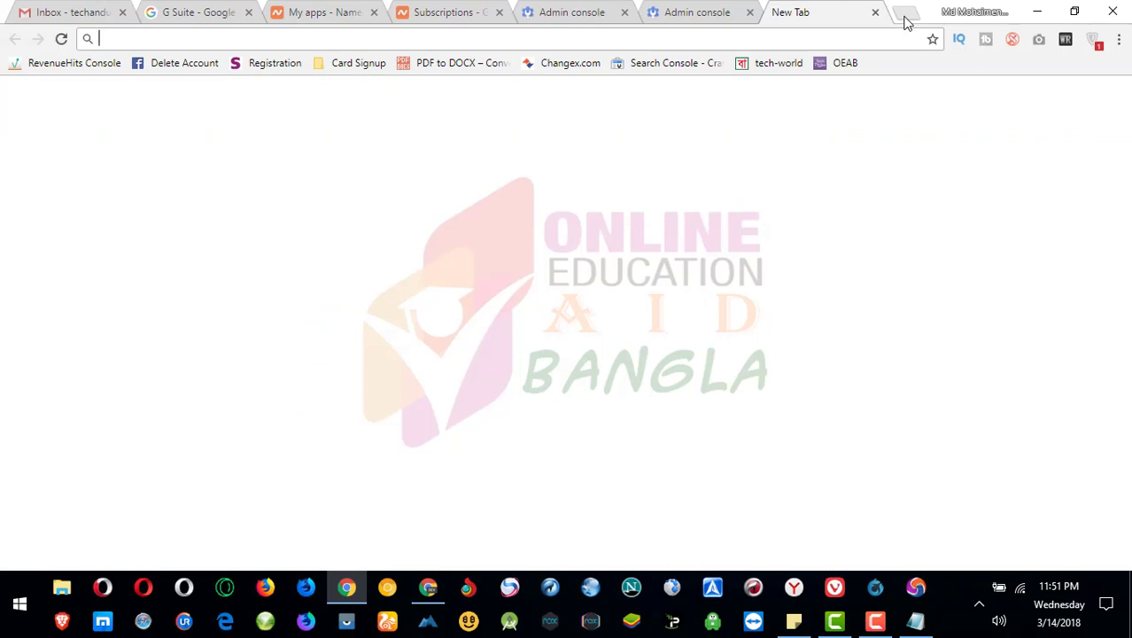
{"action": "type", "text": "google"}
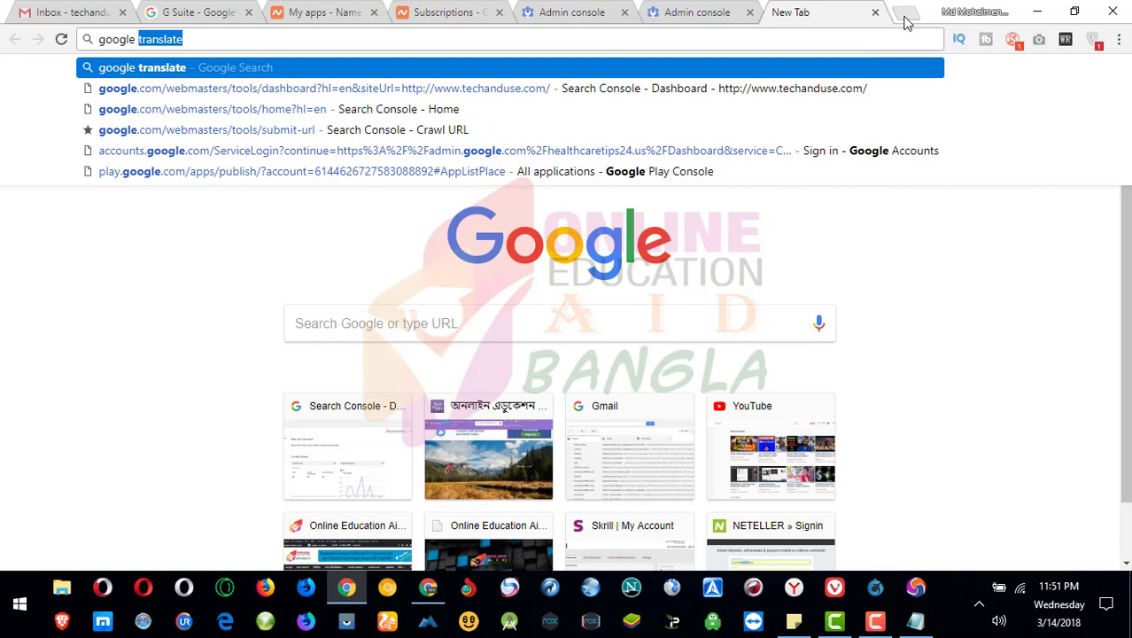
{"action": "key", "text": "Down"}
{"action": "key", "text": "Down"}
{"action": "key", "text": "Return"}
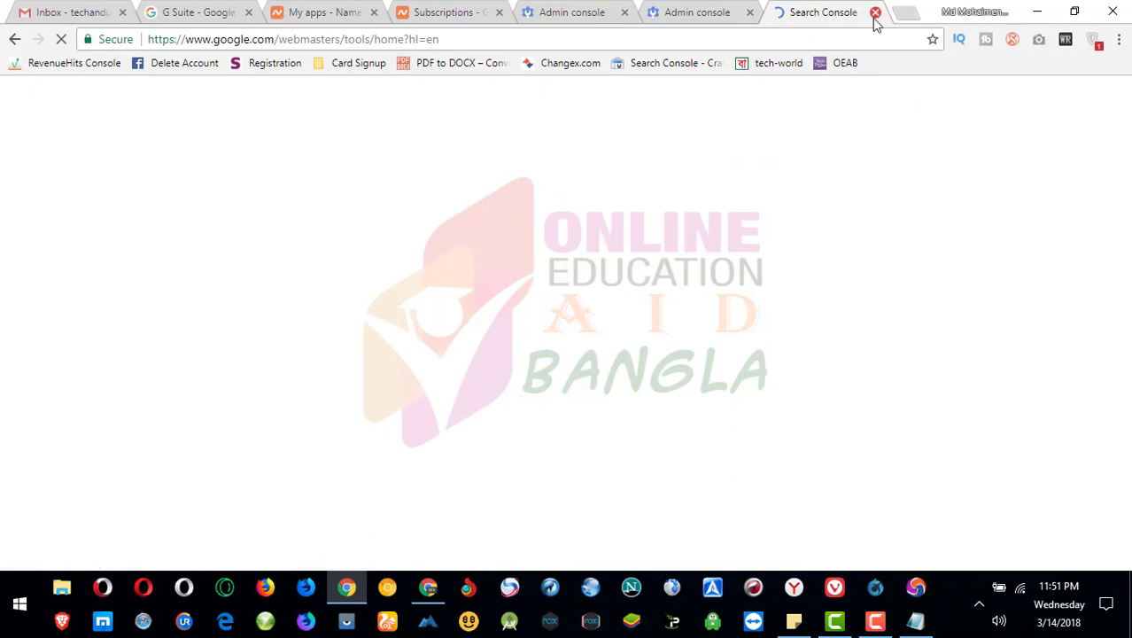
{"action": "left_click", "coordinate": [875, 20]}
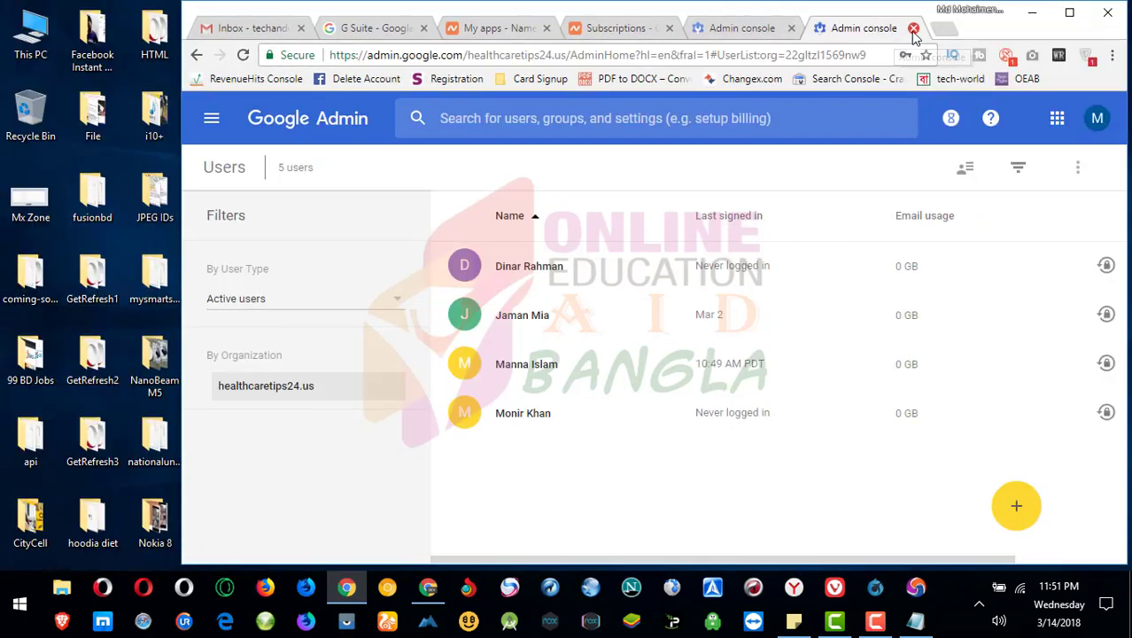
- Maximize Chrome, close the Inbox tab, and flip to the YouTube window and back
{"action": "double_click", "coordinate": [980, 27]}
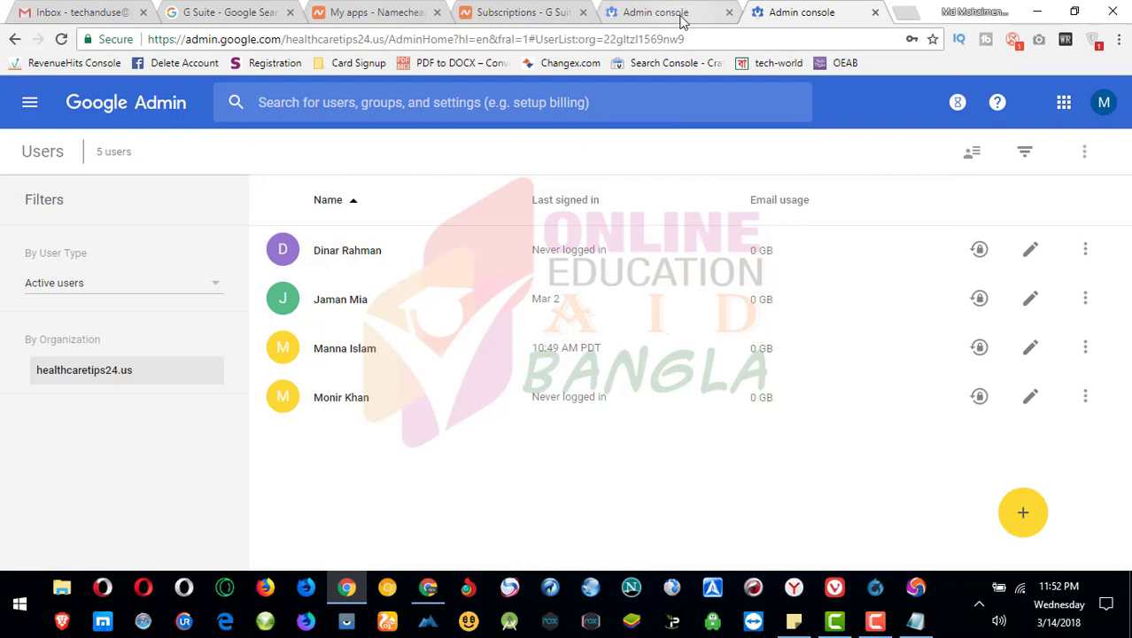
{"action": "left_click", "coordinate": [143, 12]}
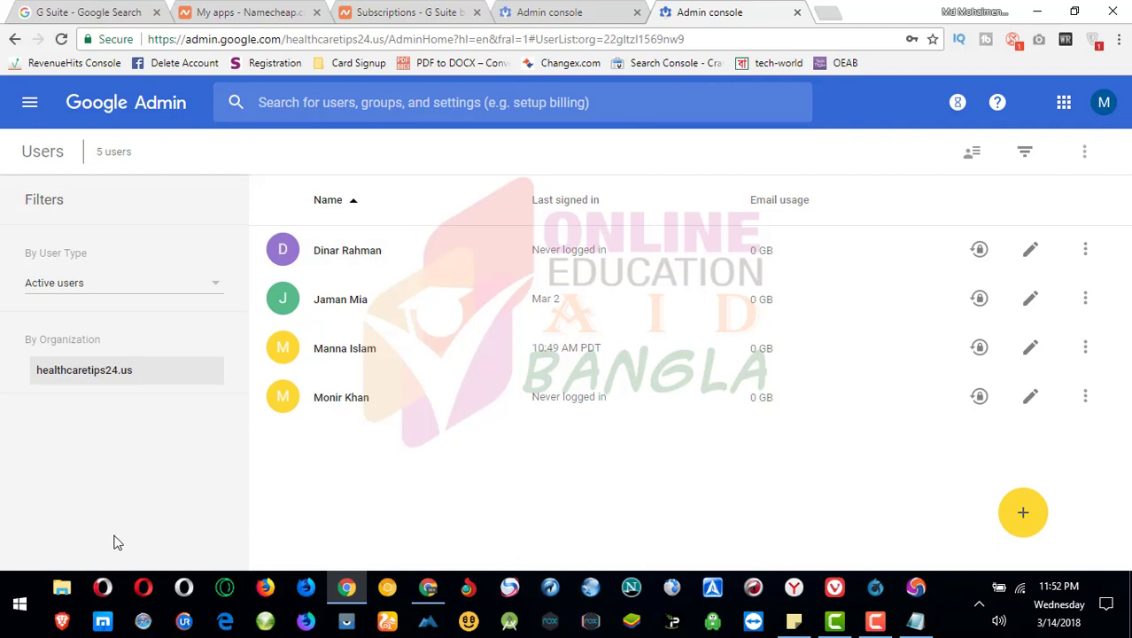
{"action": "left_click", "coordinate": [427, 594]}
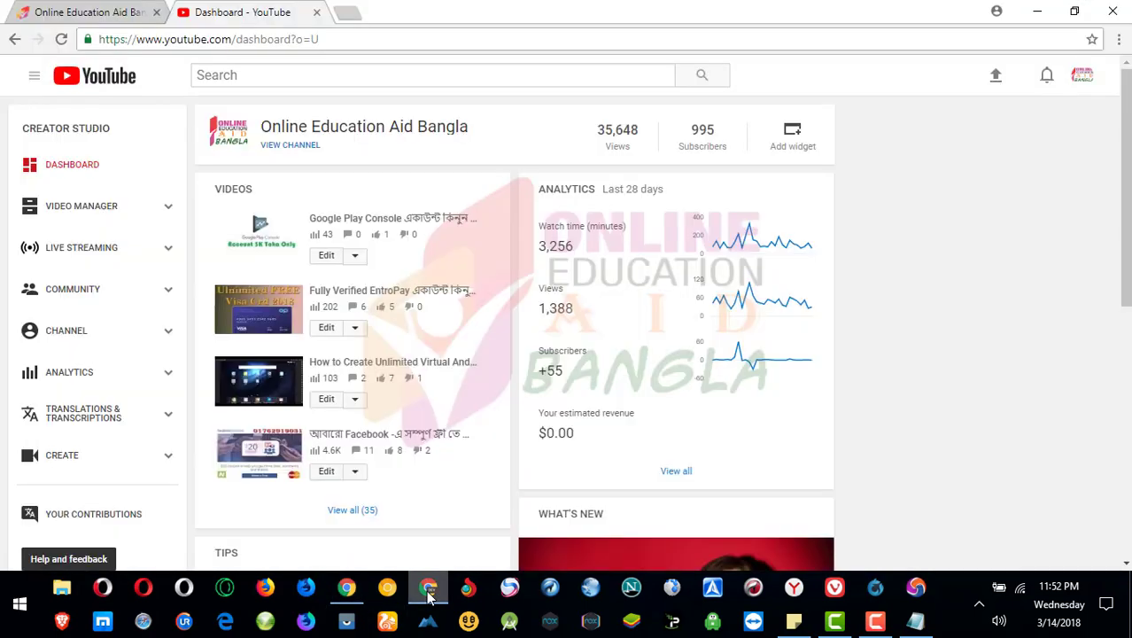
{"action": "left_click", "coordinate": [427, 594]}
{"action": "left_click", "coordinate": [428, 594]}
{"action": "left_click", "coordinate": [428, 594]}
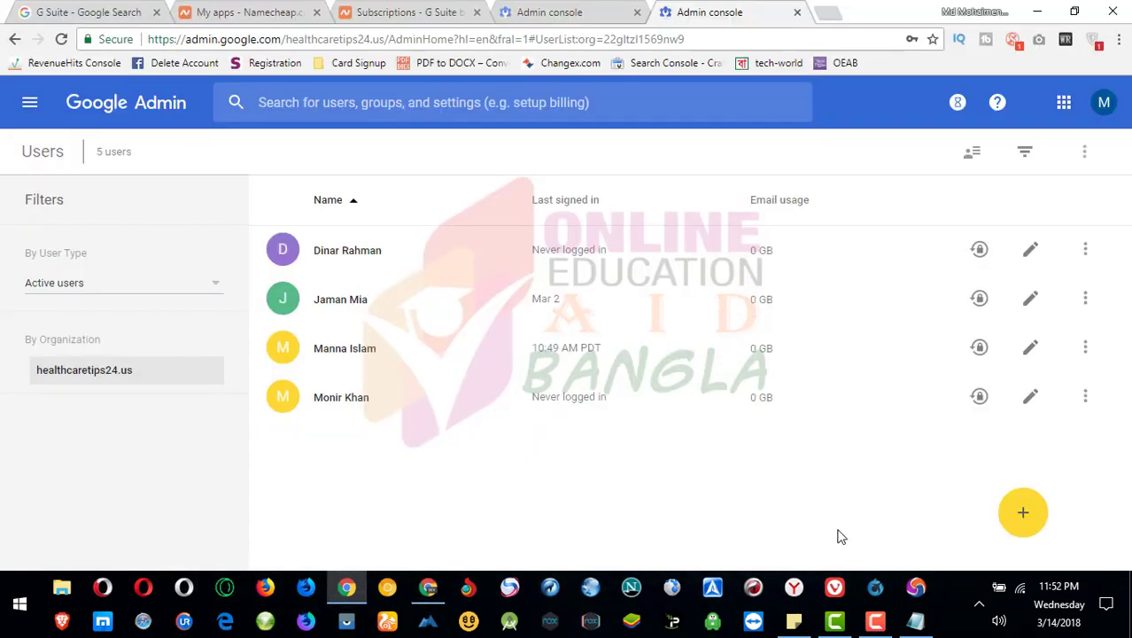